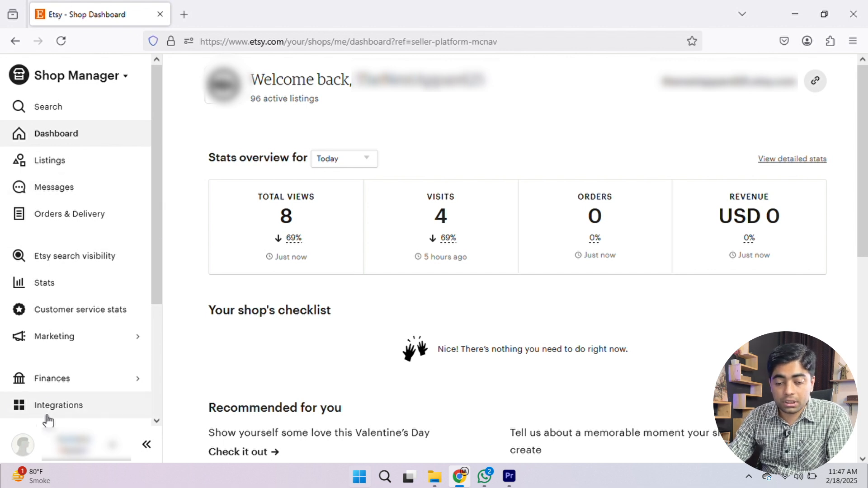
# Open the shop's delivery settings.
pyautogui.scroll(-3, 63, 382)
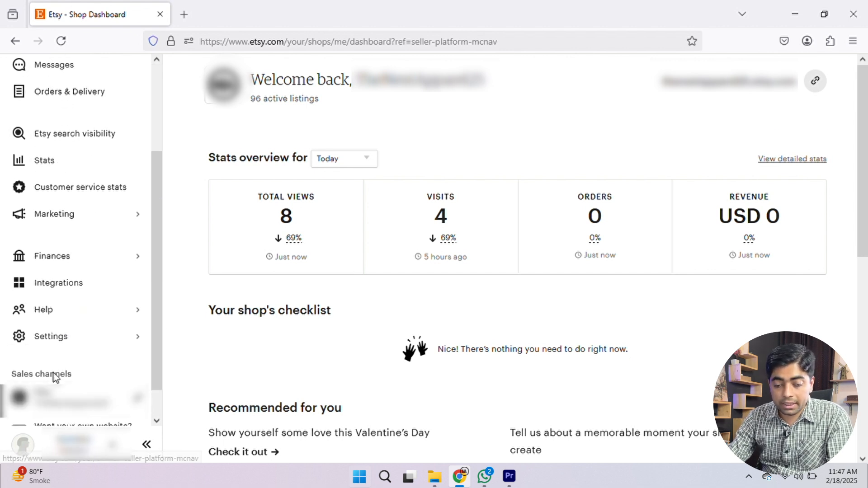
pyautogui.click(57, 337)
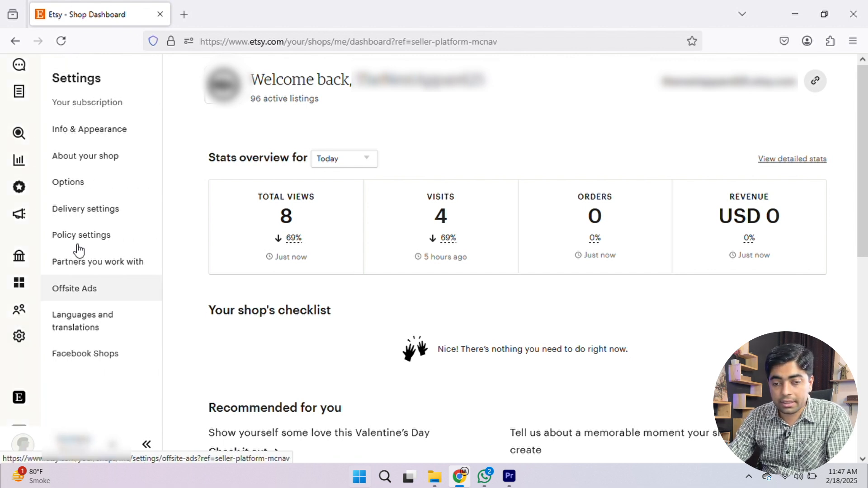
pyautogui.click(89, 208)
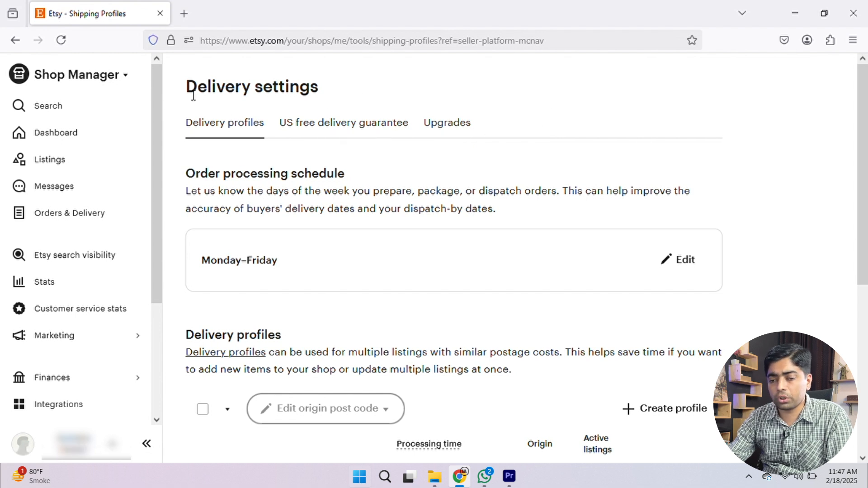
# Examine the order processing schedule and the existing delivery profiles, including their type, processing time, origin and active listings.
pyautogui.scroll(-2, 226, 180)
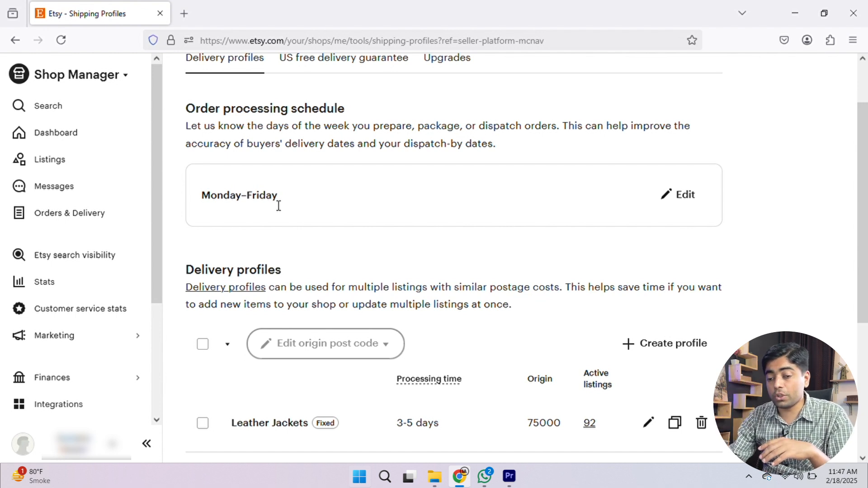
pyautogui.scroll(-3, 491, 218)
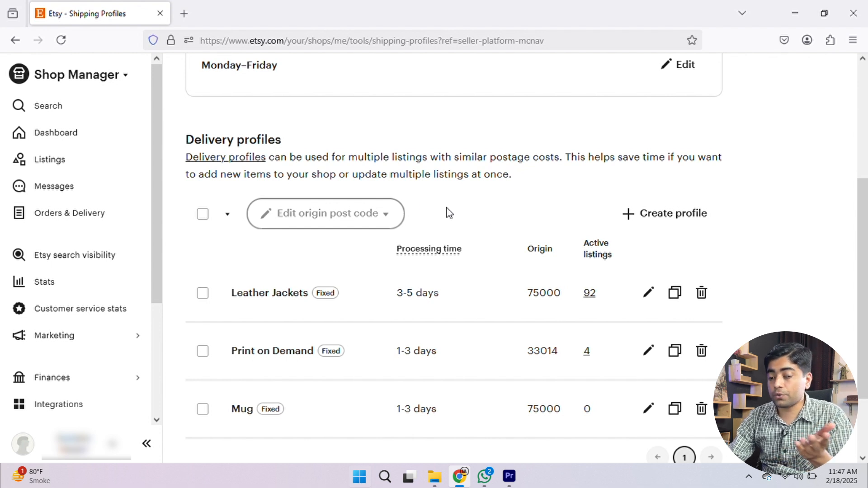
pyautogui.scroll(-2, 382, 193)
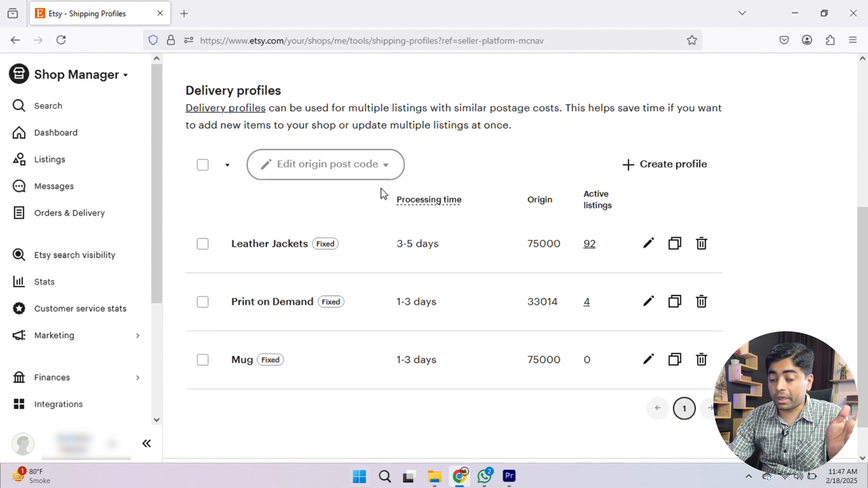
pyautogui.scroll(1, 256, 130)
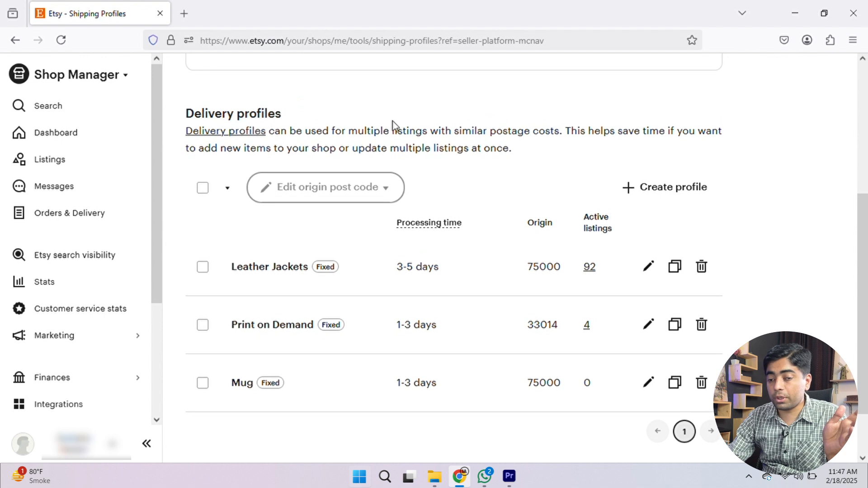
pyautogui.scroll(-1, 239, 147)
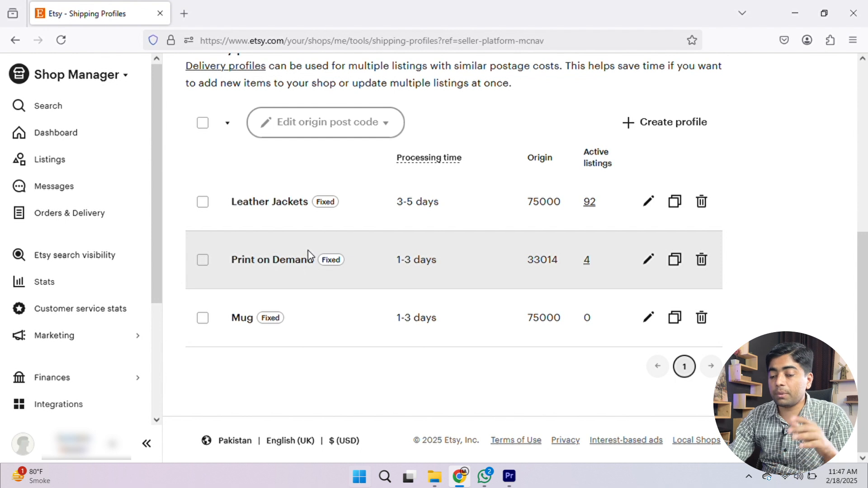
pyautogui.doubleClick(334, 264)
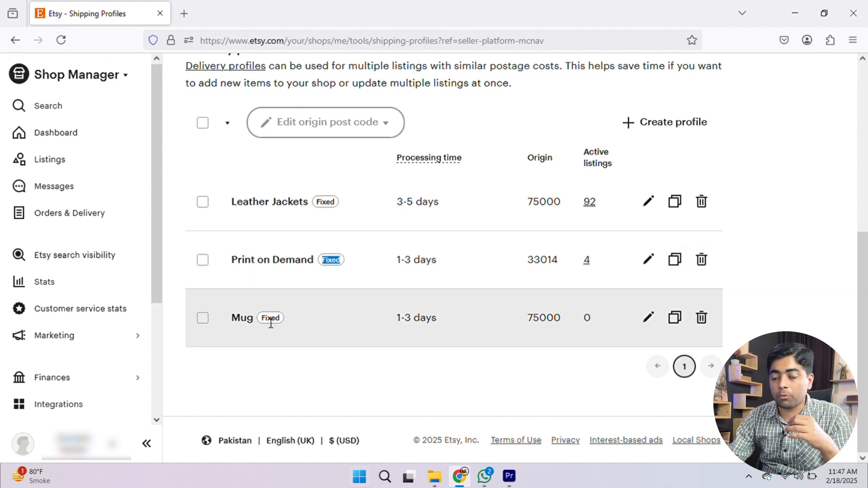
pyautogui.doubleClick(272, 323)
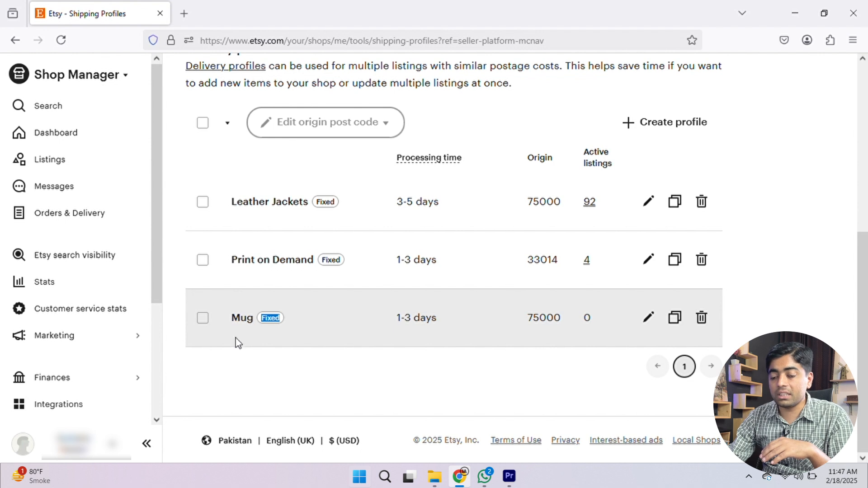
pyautogui.click(223, 354)
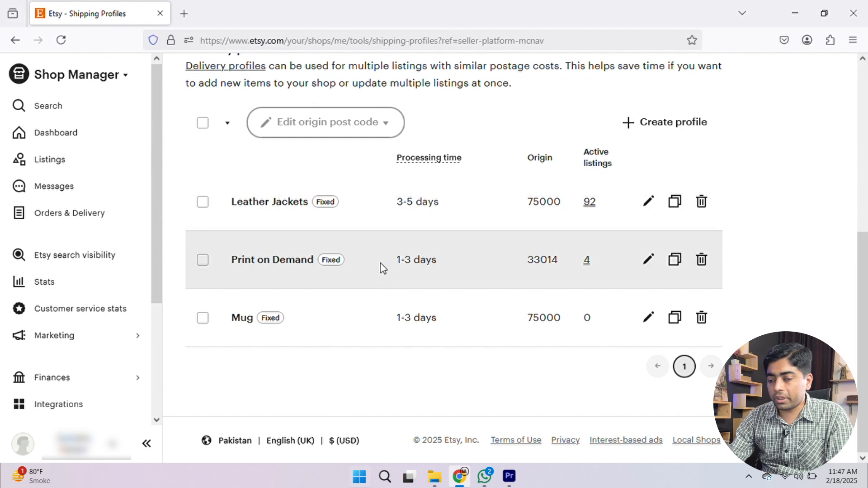
pyautogui.scroll(3, 381, 264)
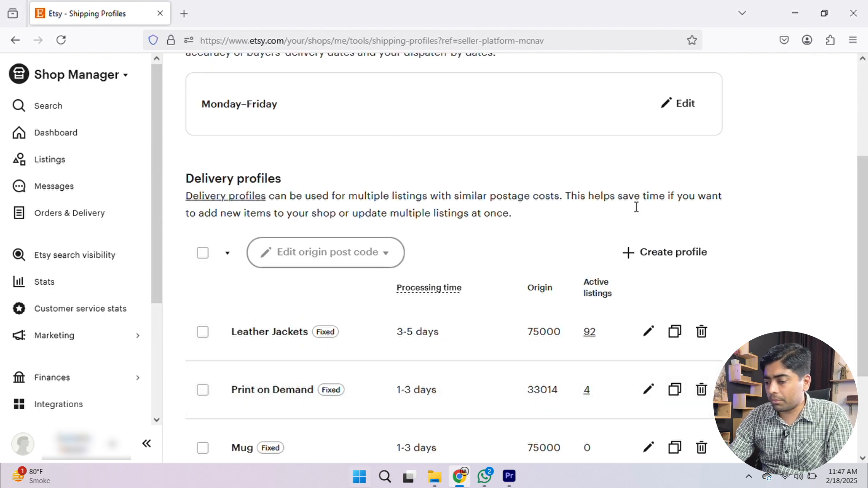
# Start a new delivery profile with United States as the country of origin.
pyautogui.click(673, 260)
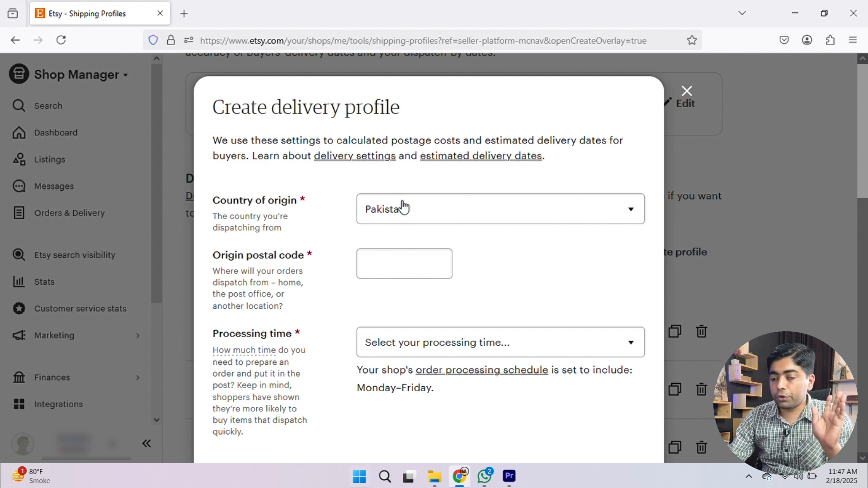
pyautogui.click(391, 219)
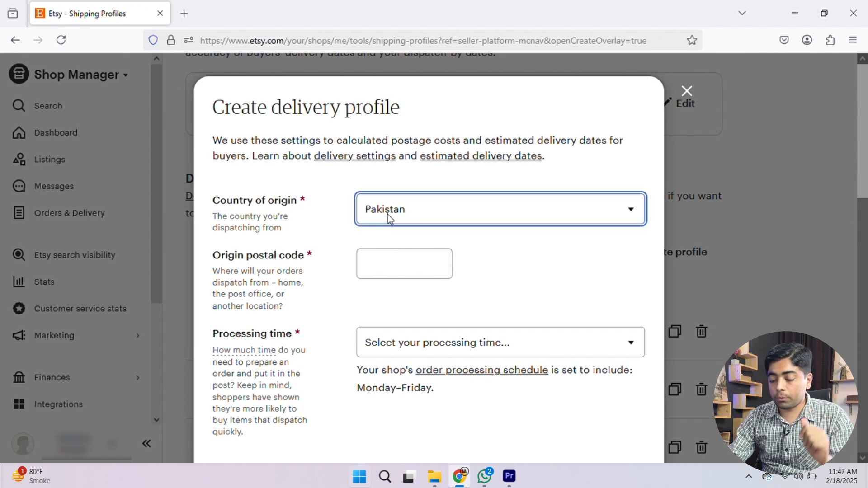
pyautogui.write('united states')
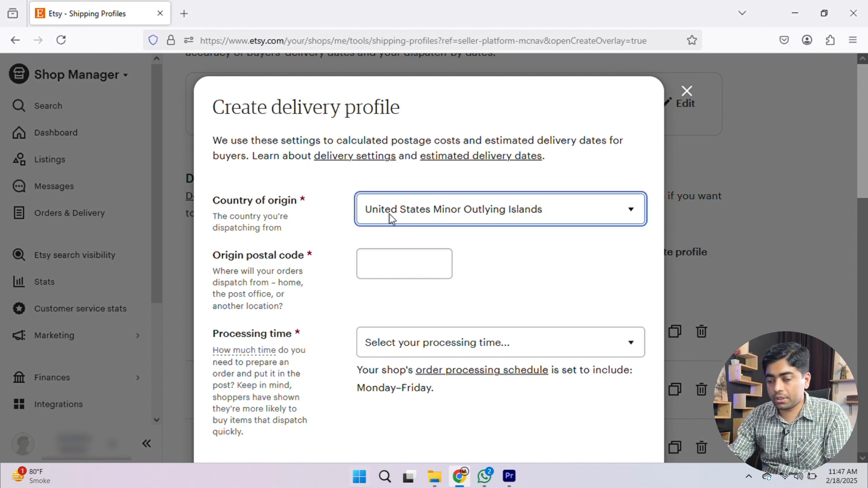
pyautogui.scroll(-2, 316, 228)
# Return from the Google results to the delivery profile form and set the origin ZIP code to 33014.
pyautogui.click(408, 208)
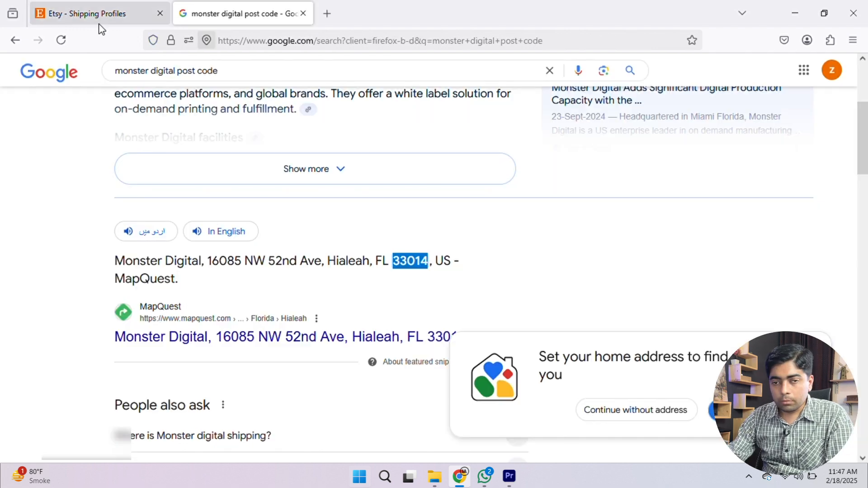
pyautogui.click(90, 15)
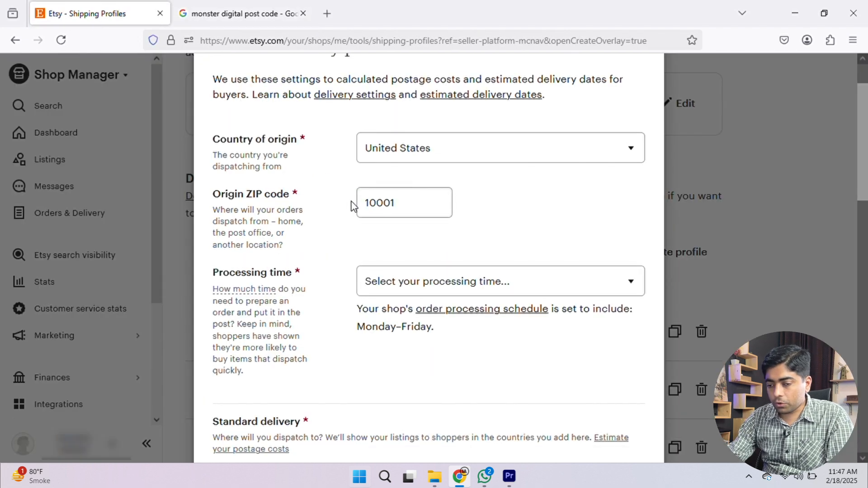
pyautogui.click(395, 212)
pyautogui.doubleClick(396, 212)
pyautogui.write('33014')
pyautogui.click(488, 210)
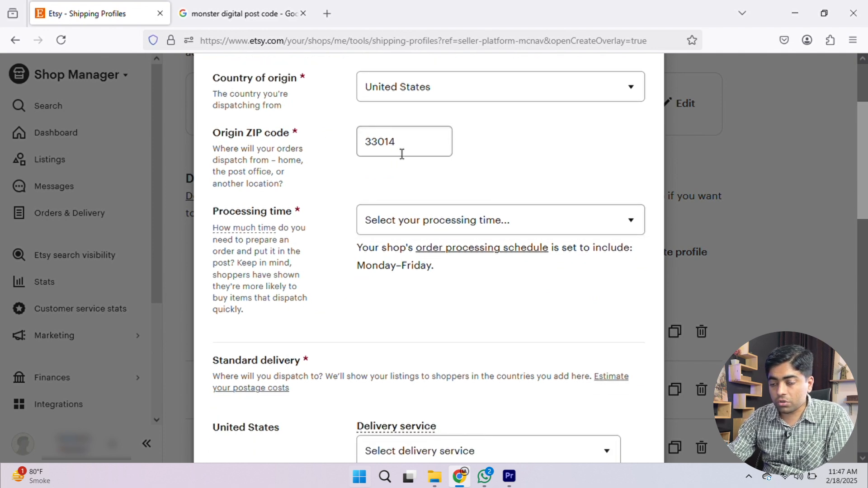
# Set the delivery profile's processing time to 1-2 days.
pyautogui.scroll(3, 361, 159)
pyautogui.scroll(-3, 293, 200)
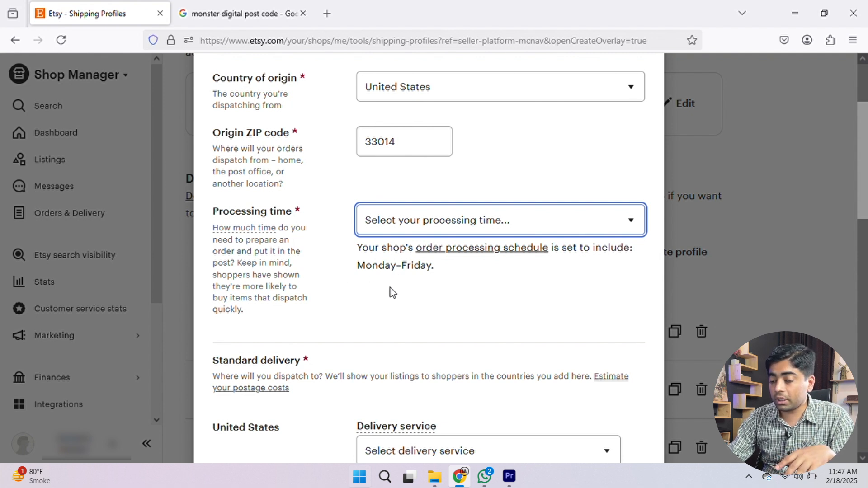
pyautogui.press('Down')
pyautogui.scroll(-3, 316, 229)
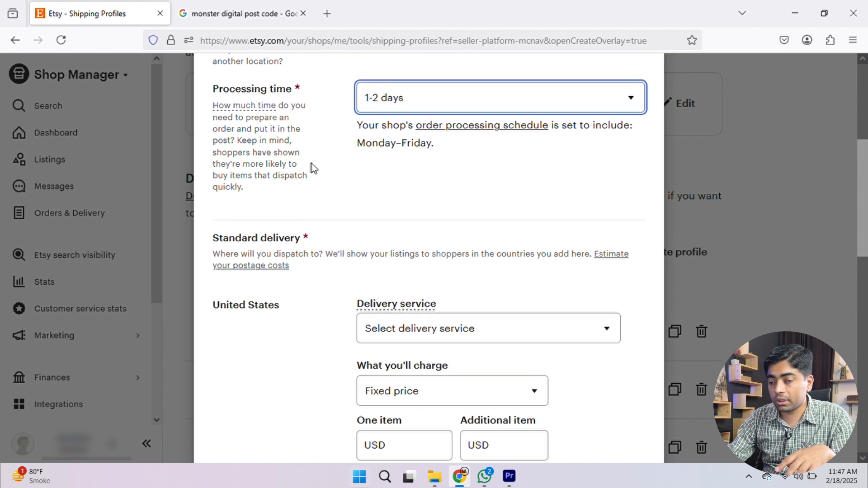
pyautogui.click(321, 168)
# Choose USPS First-Class Mail (1-5 business days) as the delivery service for United States standard delivery.
pyautogui.scroll(-3, 320, 203)
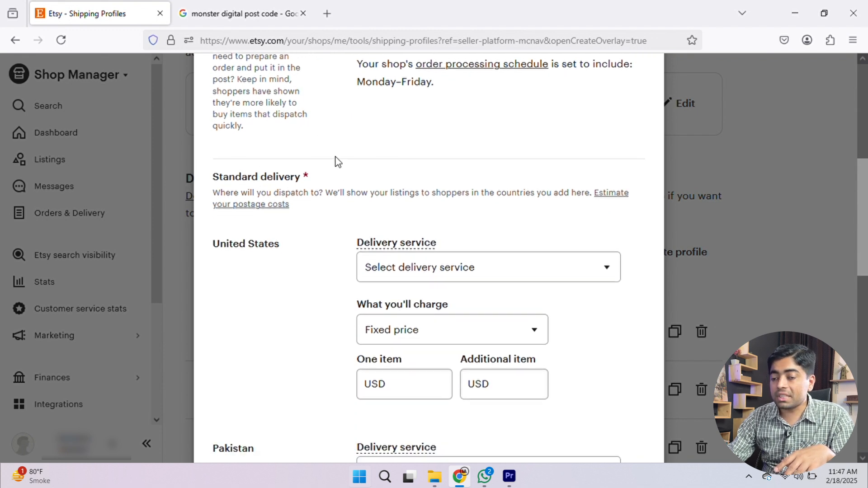
pyautogui.scroll(4, 335, 161)
pyautogui.scroll(1, 335, 160)
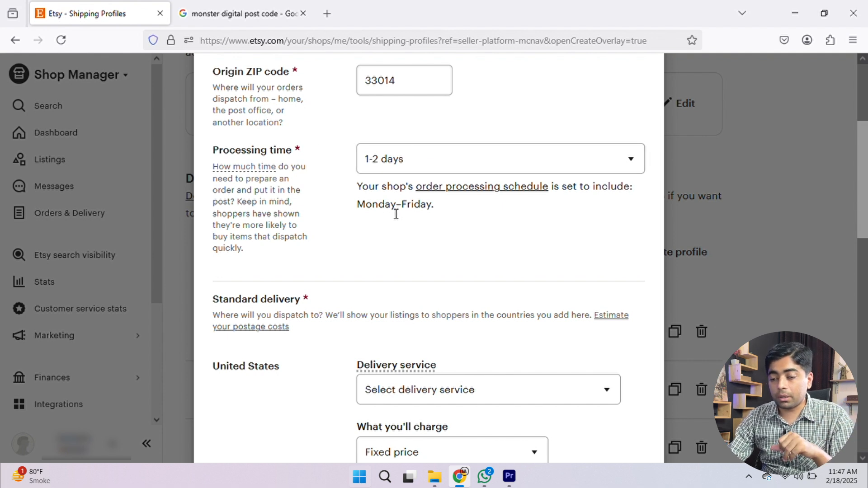
pyautogui.scroll(-2, 385, 167)
pyautogui.scroll(1, 497, 131)
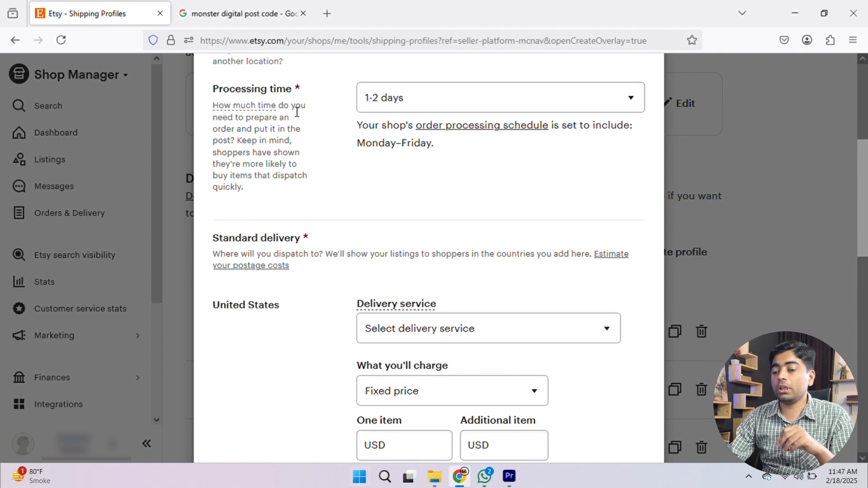
pyautogui.scroll(-2, 300, 164)
pyautogui.scroll(-2, 317, 147)
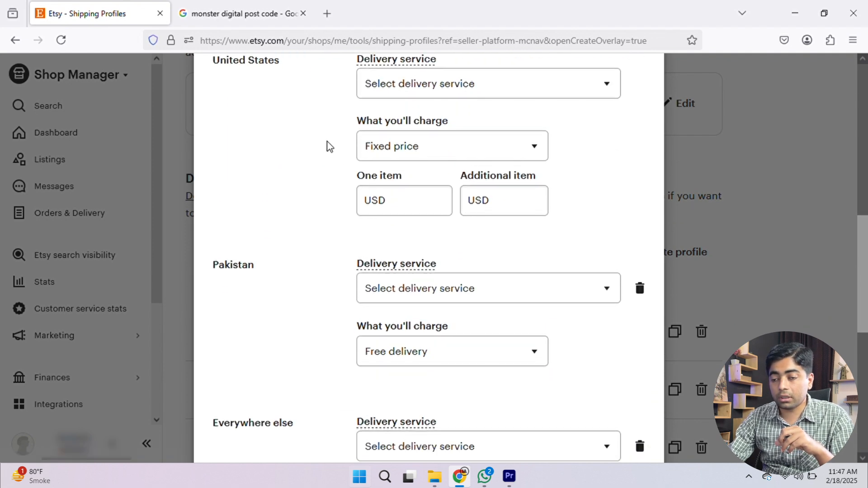
pyautogui.scroll(1, 249, 104)
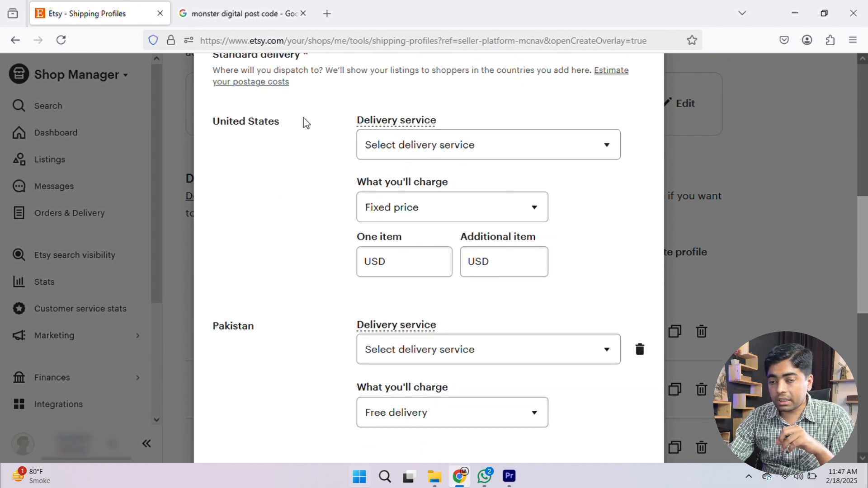
pyautogui.scroll(1, 271, 113)
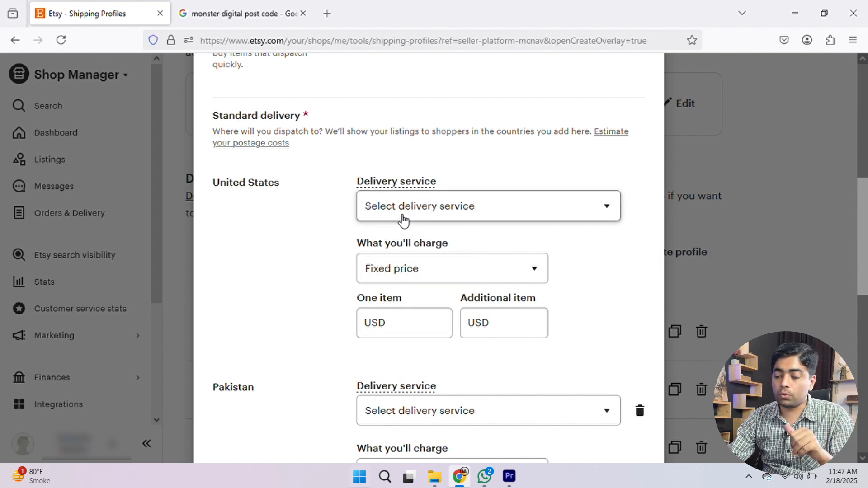
pyautogui.click(458, 207)
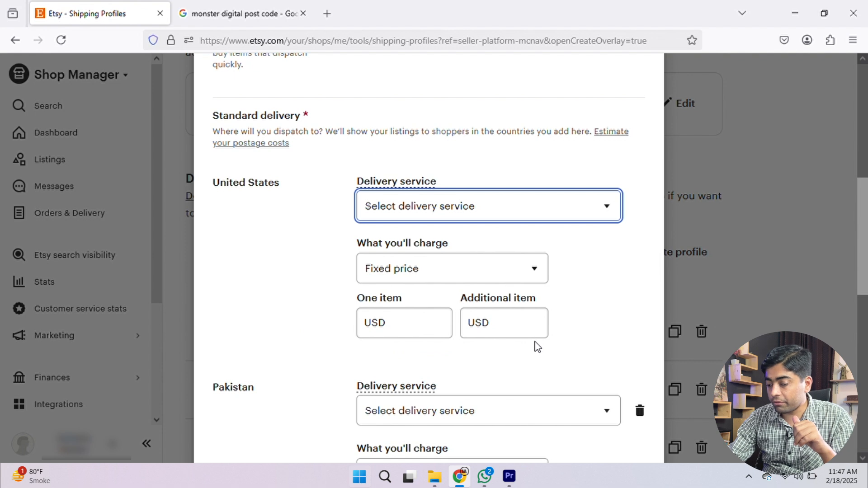
pyautogui.click(535, 342)
# Keep United States delivery at a fixed price, charging USD 4.99 for one item and USD 3.99 for an additional item.
pyautogui.scroll(-1, 263, 216)
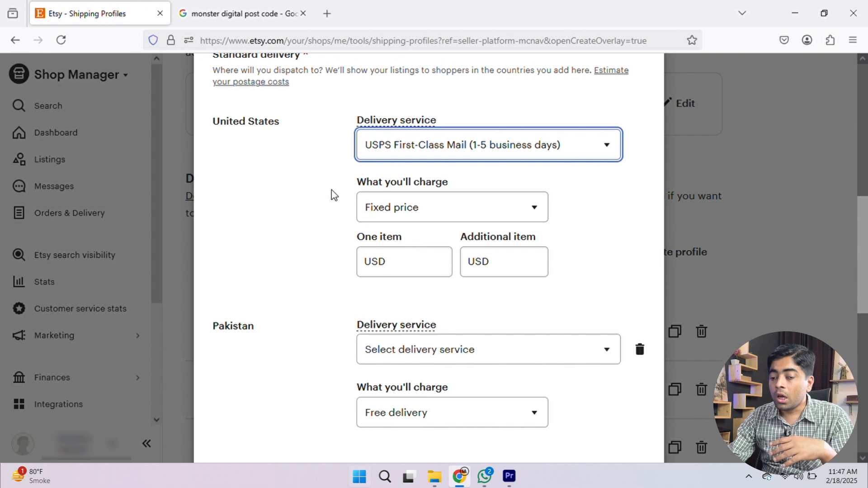
pyautogui.click(411, 213)
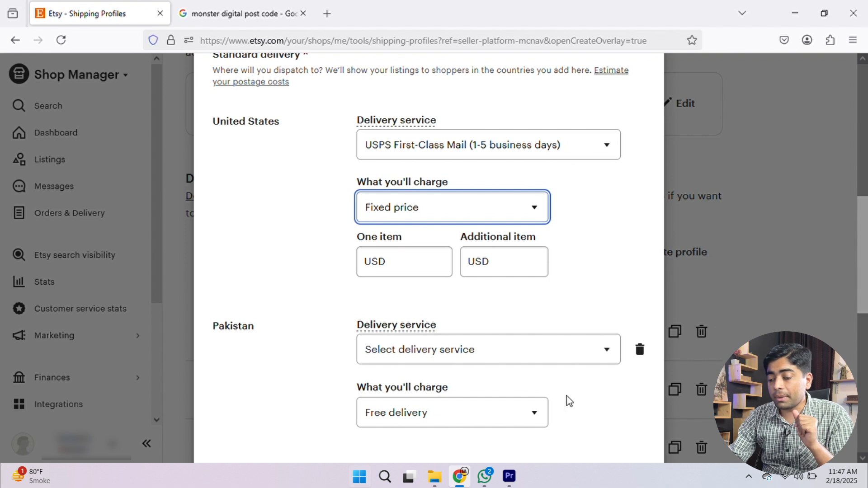
pyautogui.click(604, 232)
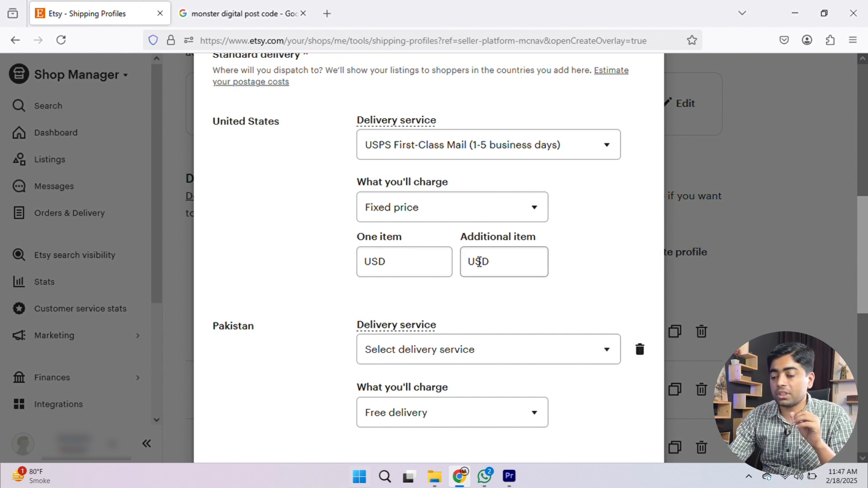
pyautogui.click(409, 267)
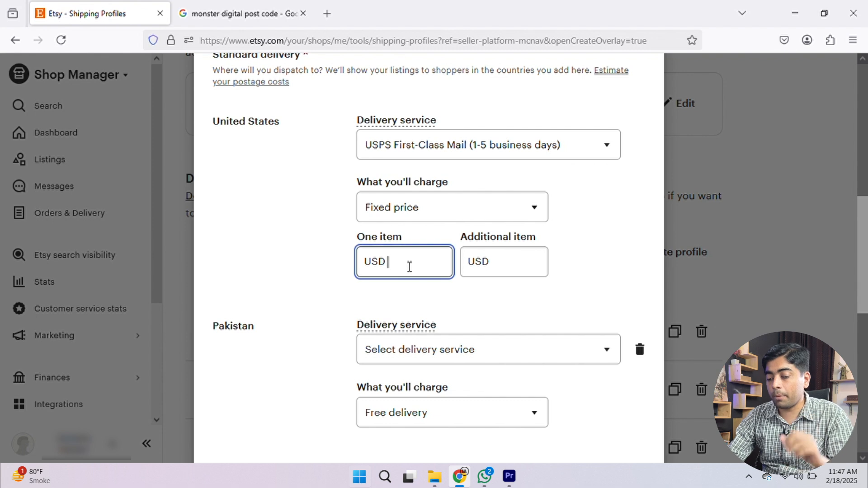
pyautogui.write('4.99')
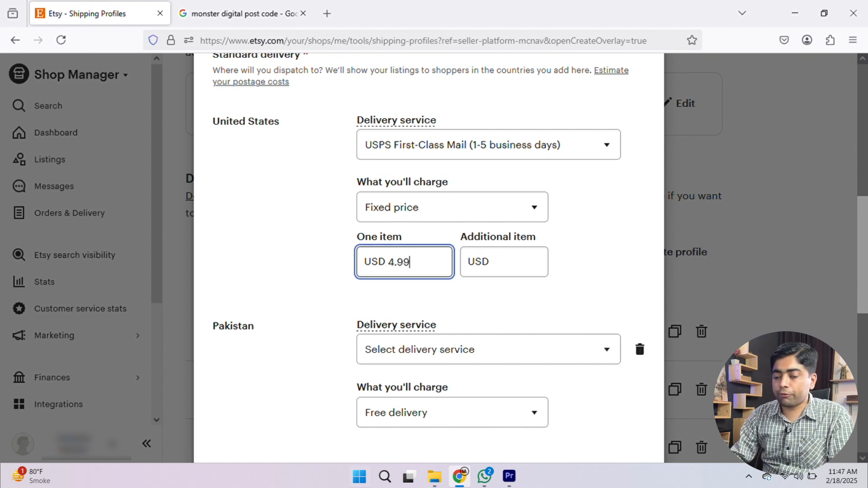
pyautogui.click(520, 258)
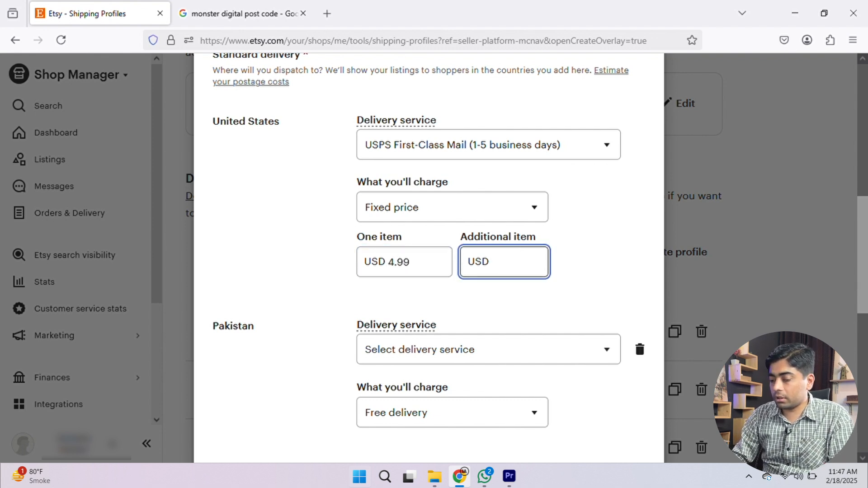
pyautogui.write('3.99')
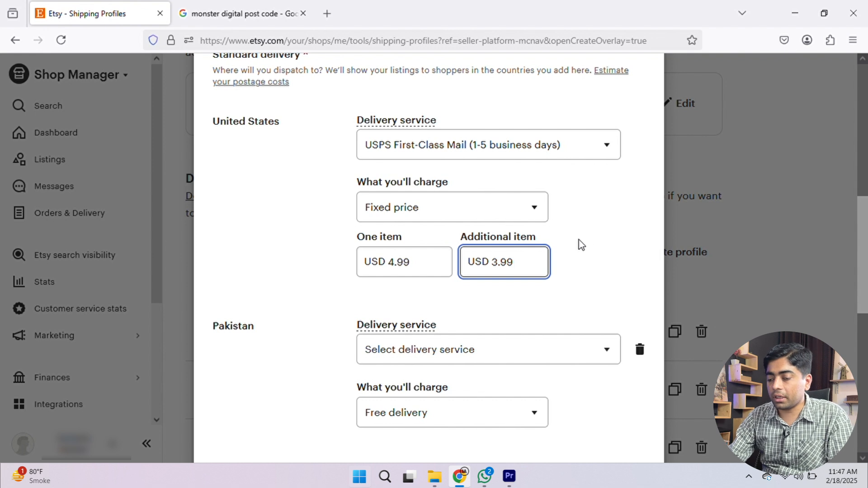
pyautogui.click(374, 282)
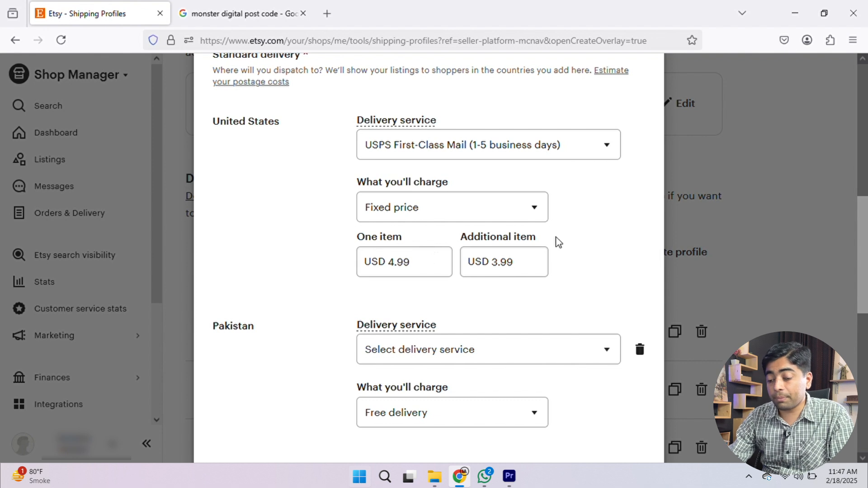
# Remove the Pakistan and Everywhere else destinations from the profile's standard delivery locations.
pyautogui.scroll(-3, 415, 221)
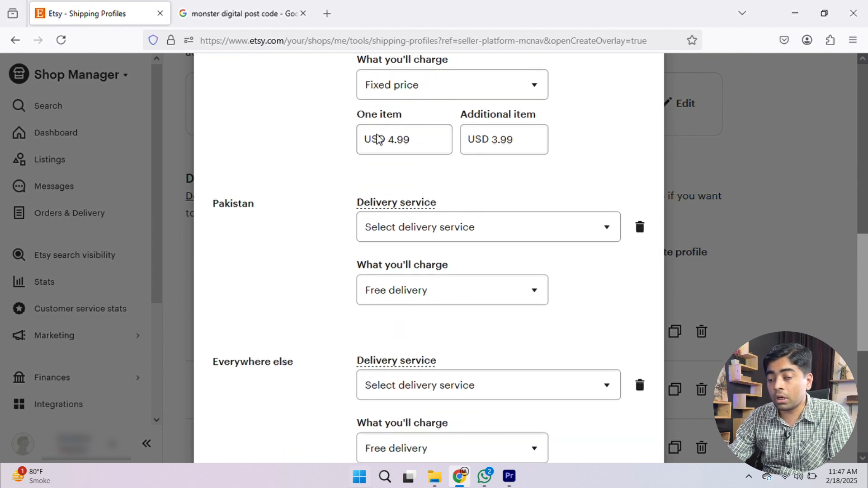
pyautogui.scroll(-2, 294, 195)
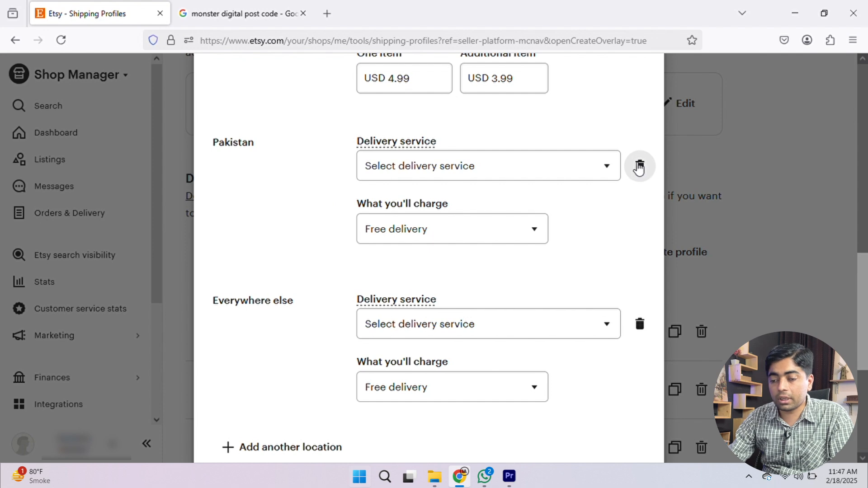
pyautogui.click(639, 166)
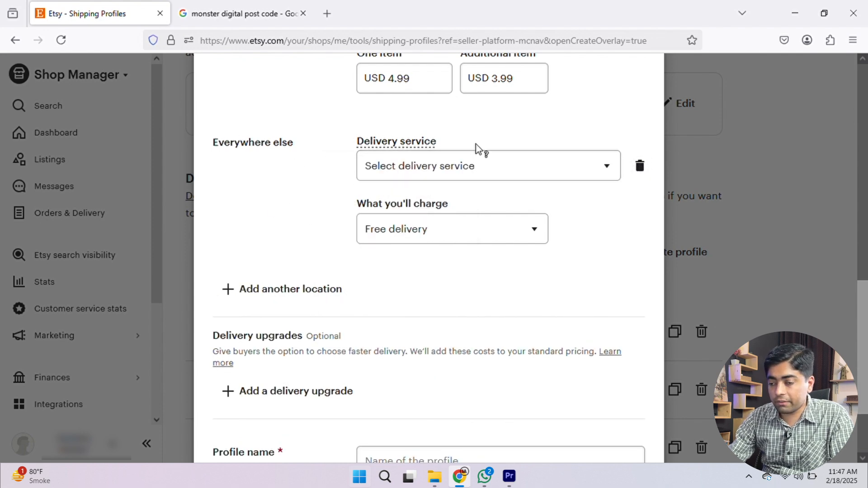
pyautogui.click(639, 166)
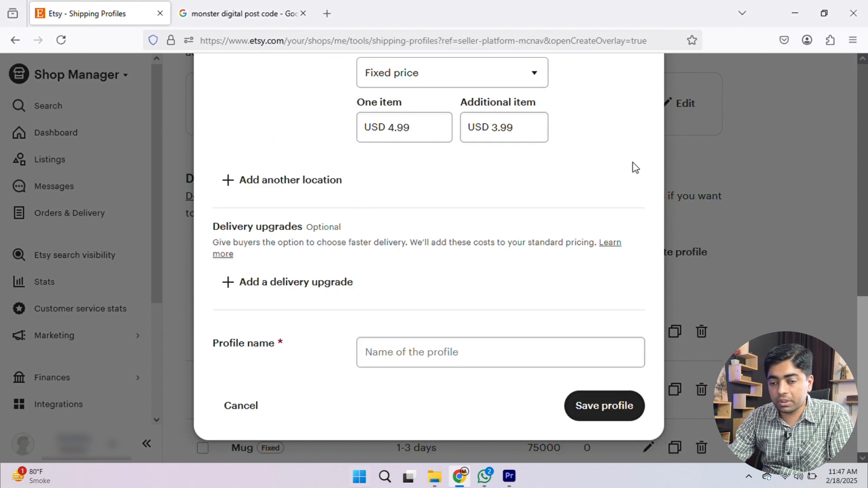
# Add Canada as a delivery location with the Other delivery service and a delivery time of 12 to 12 business days.
pyautogui.click(293, 179)
pyautogui.scroll(-3, 245, 188)
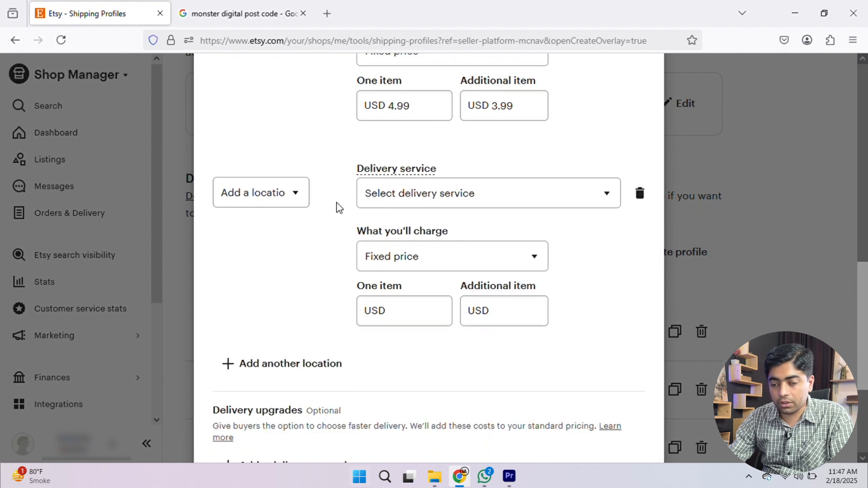
pyautogui.click(272, 105)
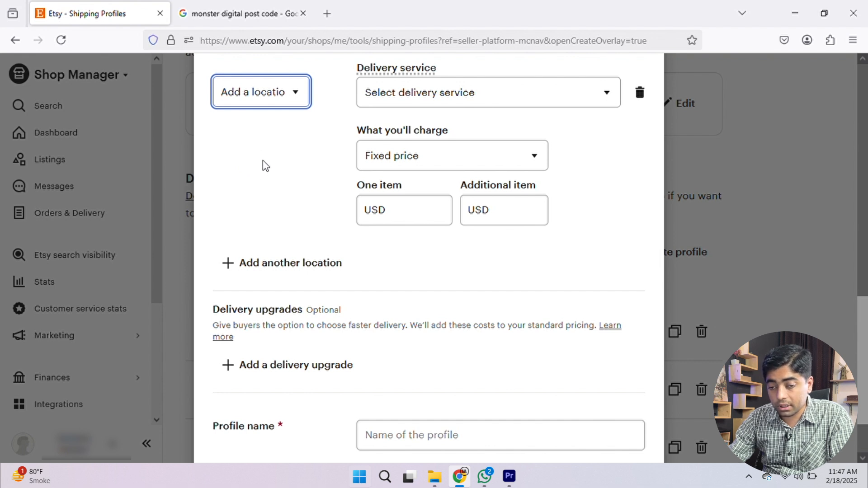
pyautogui.click(256, 206)
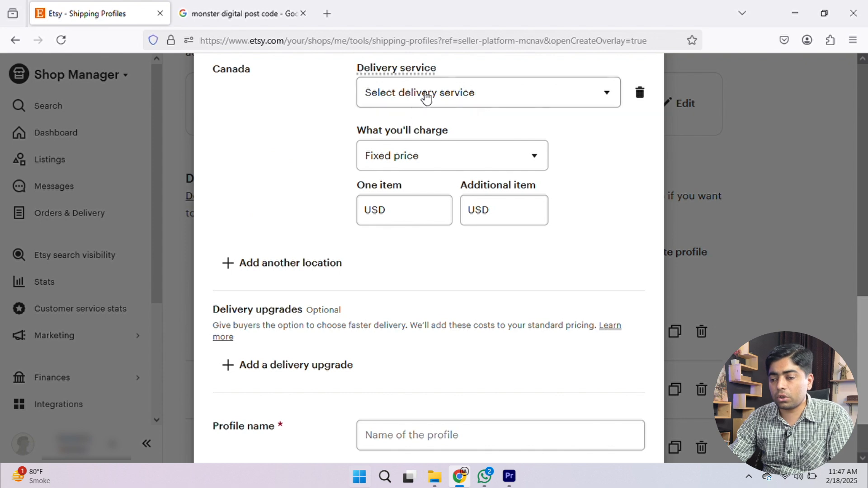
pyautogui.click(421, 93)
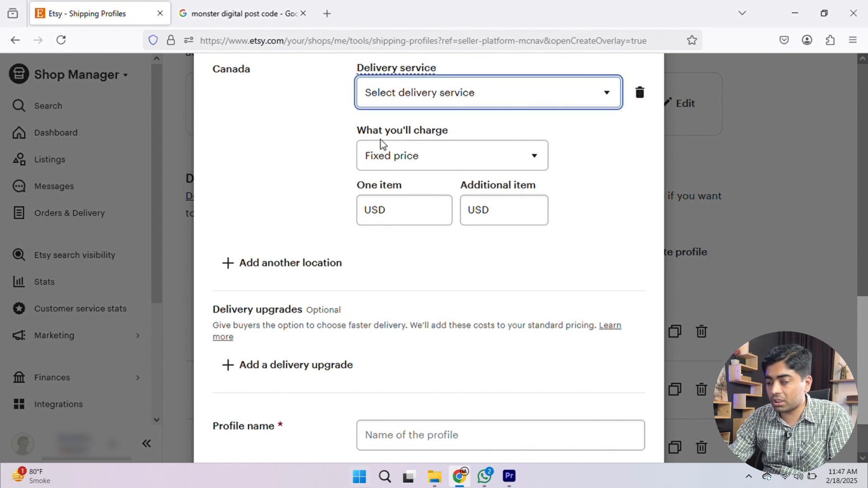
pyautogui.click(394, 446)
pyautogui.click(489, 87)
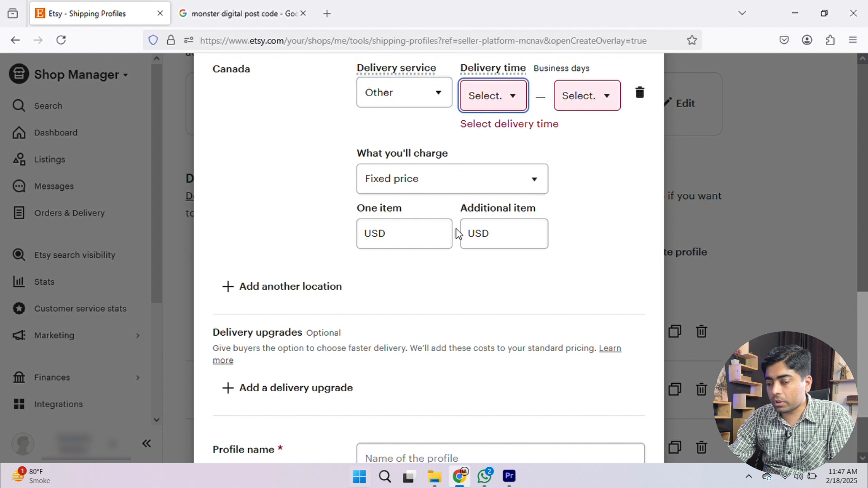
pyautogui.click(487, 228)
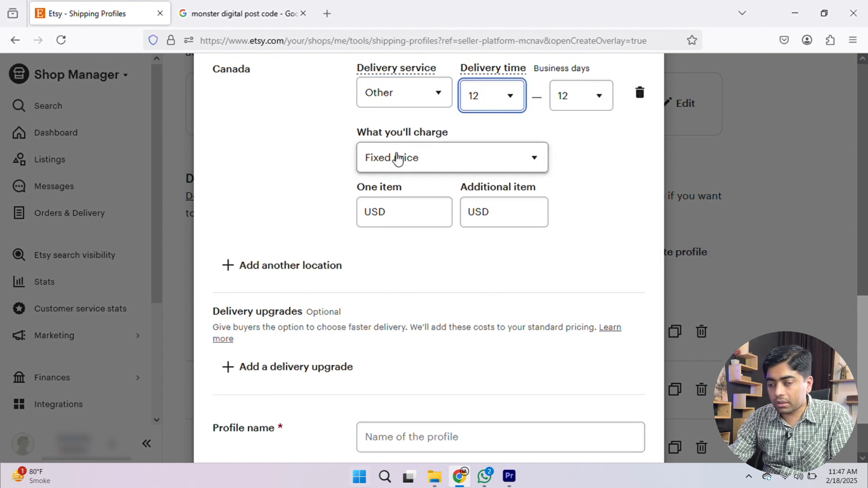
# Set Canada's fixed postage price to USD 12.99 for one item and USD 6.99 for an additional item.
pyautogui.click(390, 220)
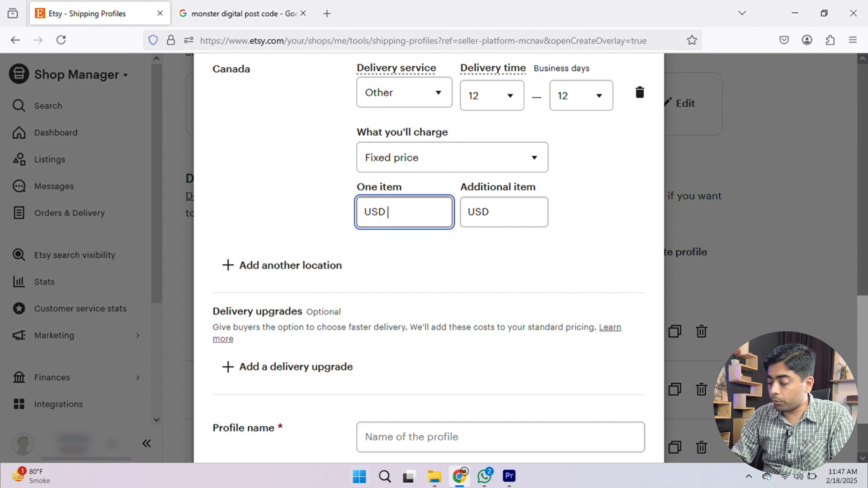
pyautogui.write('12.99')
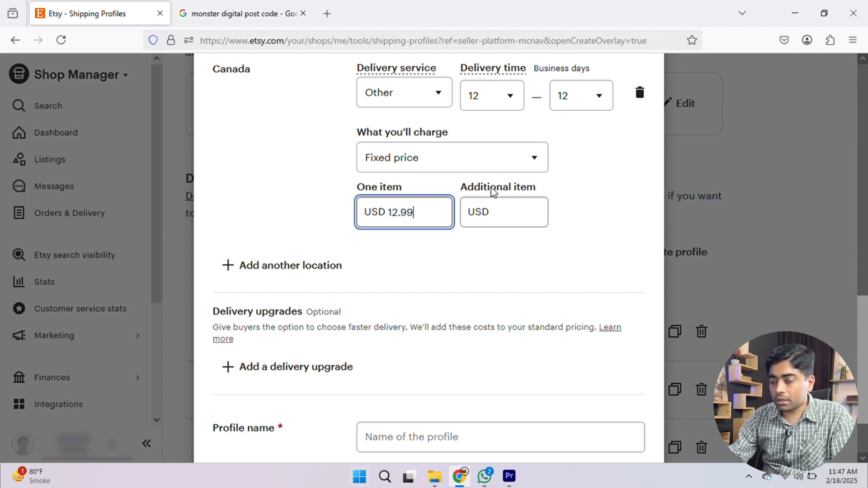
pyautogui.click(505, 209)
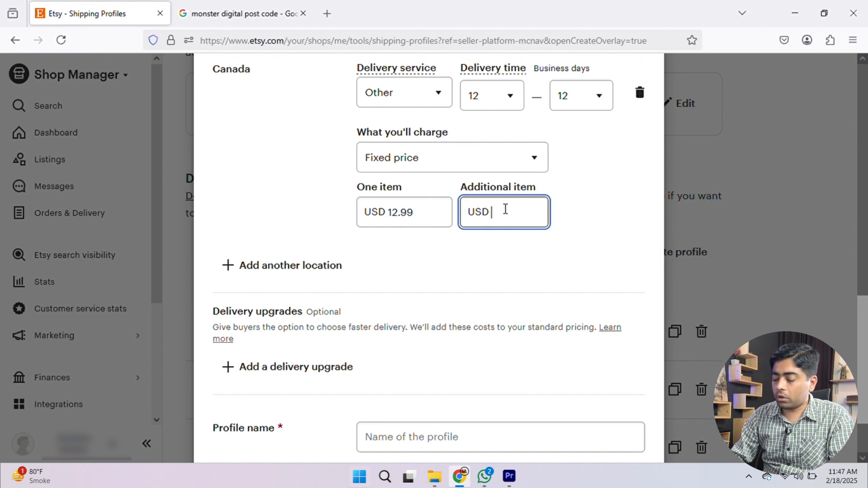
pyautogui.write('6.99')
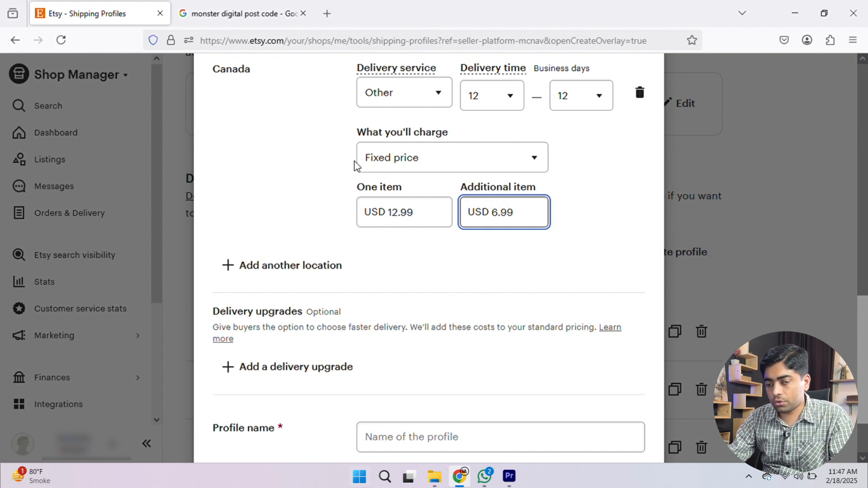
pyautogui.click(293, 182)
# Add Australia as a delivery location with the Other delivery service and a delivery time of 10 to 10 business days.
pyautogui.scroll(-2, 293, 186)
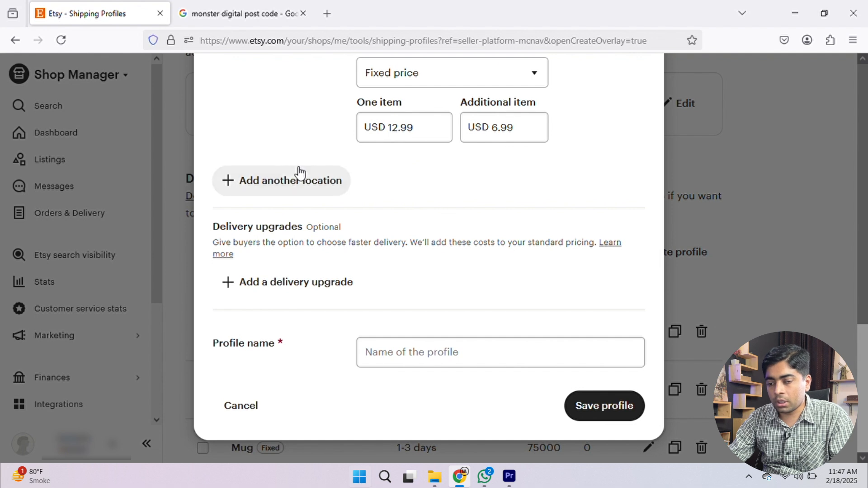
pyautogui.click(290, 180)
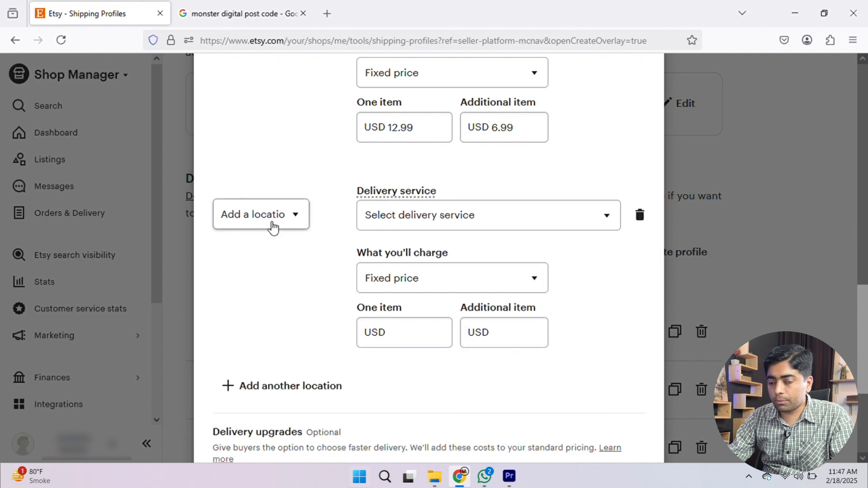
pyautogui.click(283, 222)
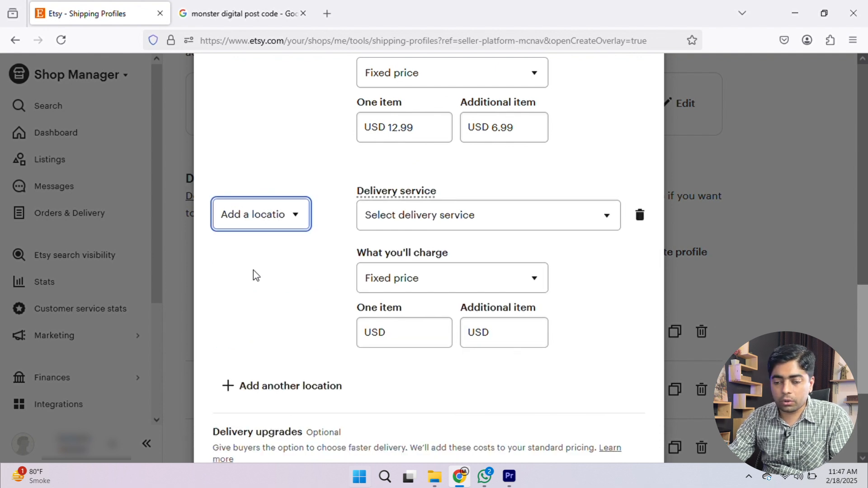
pyautogui.click(269, 323)
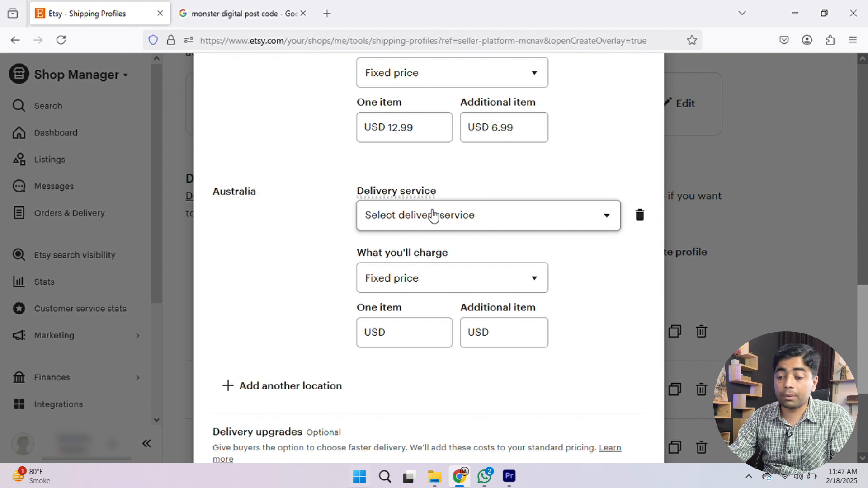
pyautogui.click(414, 213)
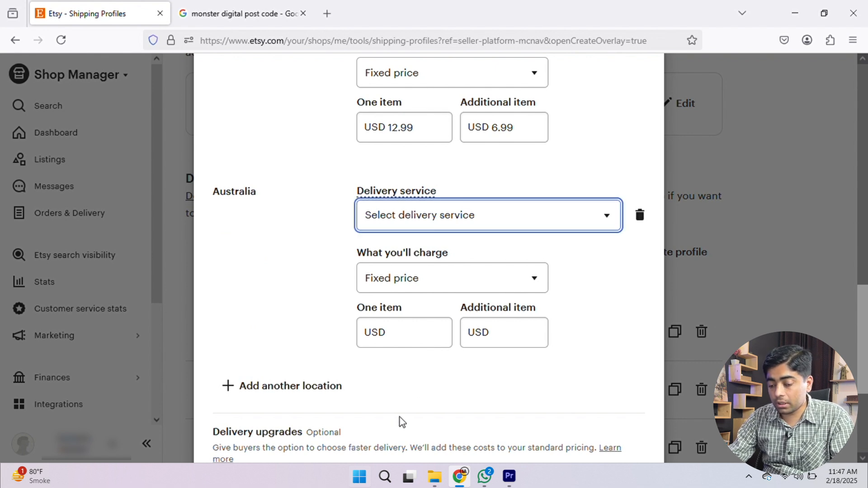
pyautogui.click(396, 457)
pyautogui.click(484, 218)
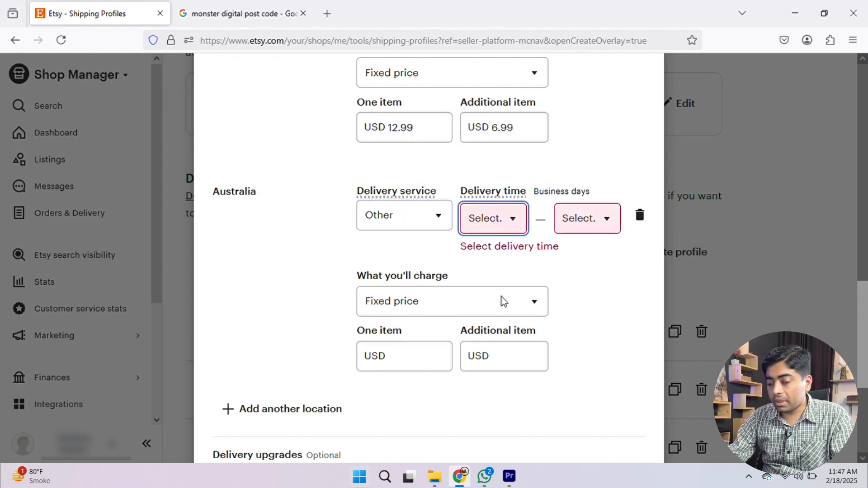
pyautogui.click(482, 322)
# Set Australia's fixed postage price to USD 12.99 for one item and USD 6.99 for an additional item.
pyautogui.scroll(-3, 306, 271)
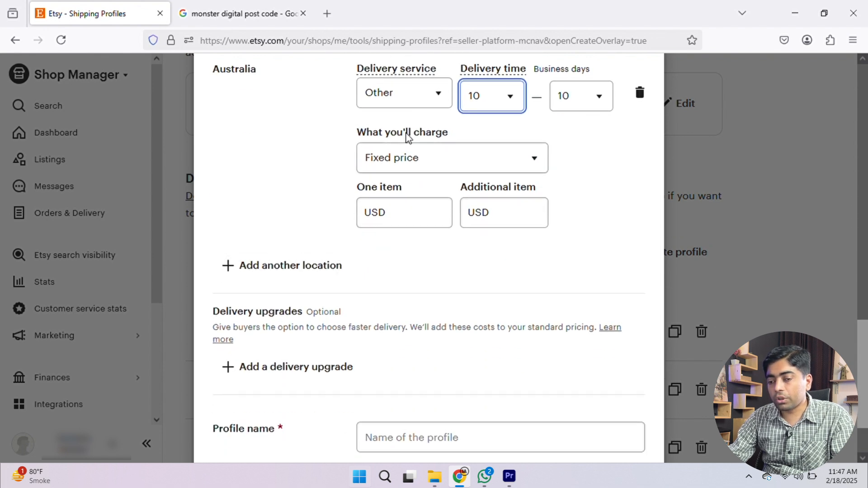
pyautogui.click(397, 224)
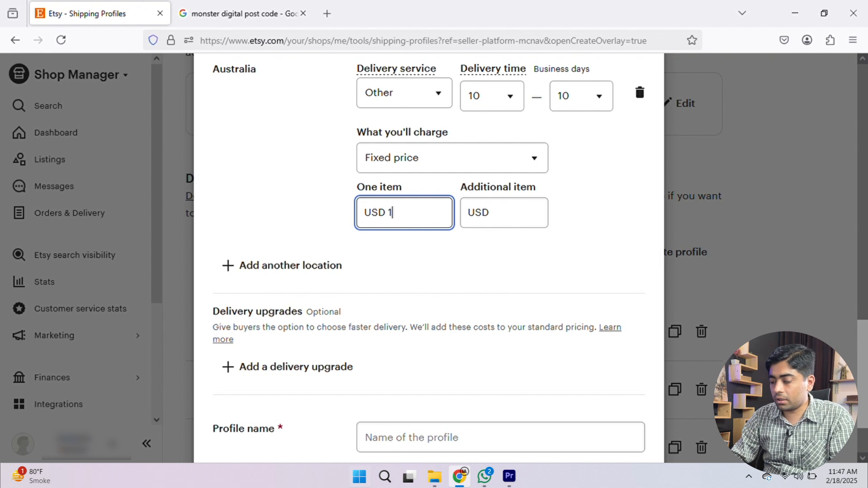
pyautogui.write('12.99')
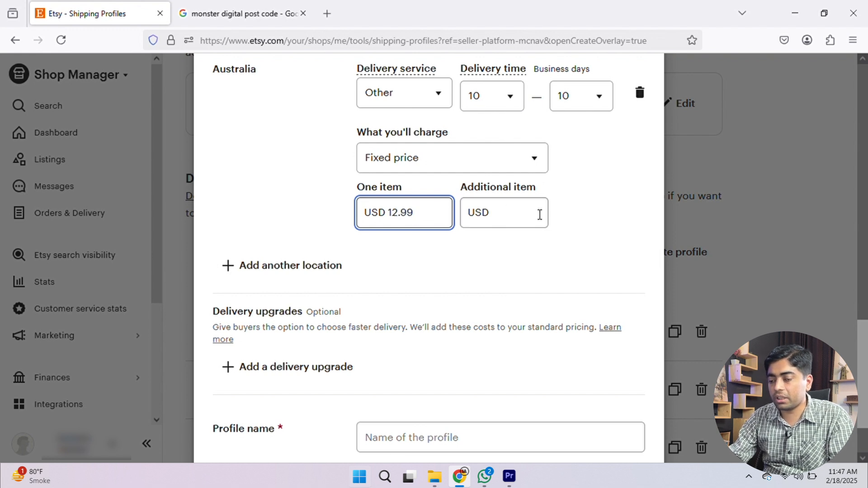
pyautogui.click(536, 223)
pyautogui.write('12.')
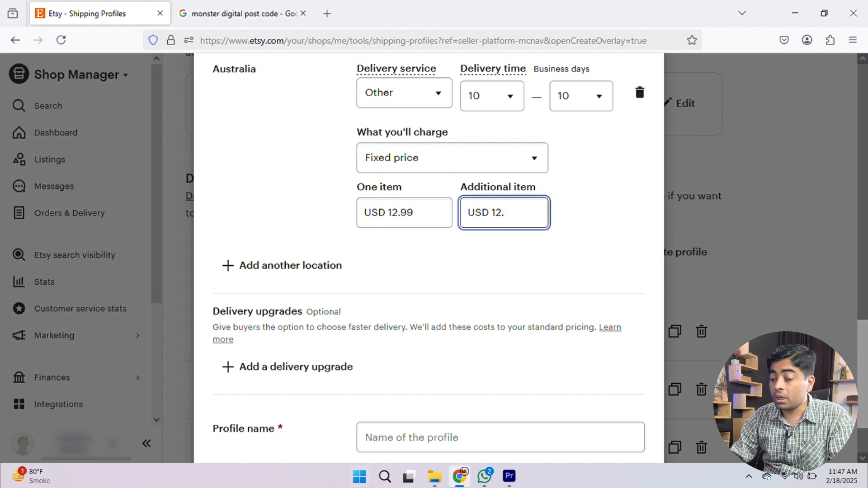
pyautogui.press('BackSpace')
pyautogui.press('BackSpace')
pyautogui.press('BackSpace')
pyautogui.write('6.99')
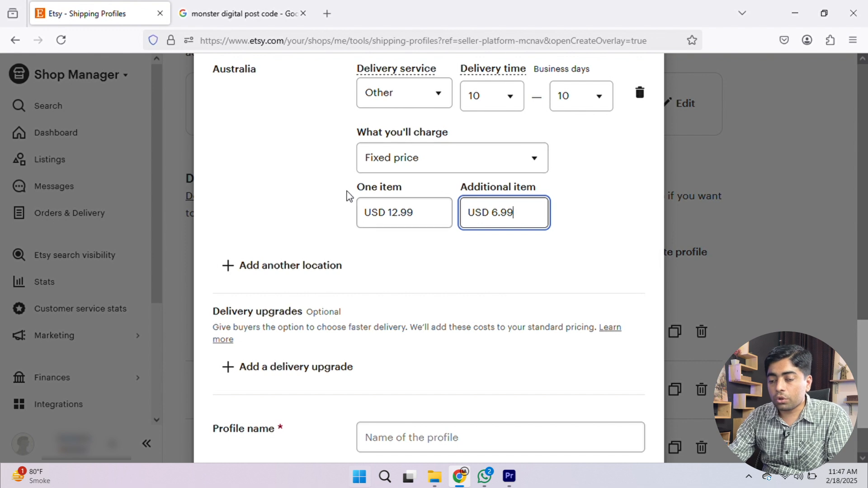
pyautogui.click(310, 190)
# Add the European Union as a delivery location with the Other delivery service and a delivery time of 15 to 15 business days.
pyautogui.scroll(-2, 314, 197)
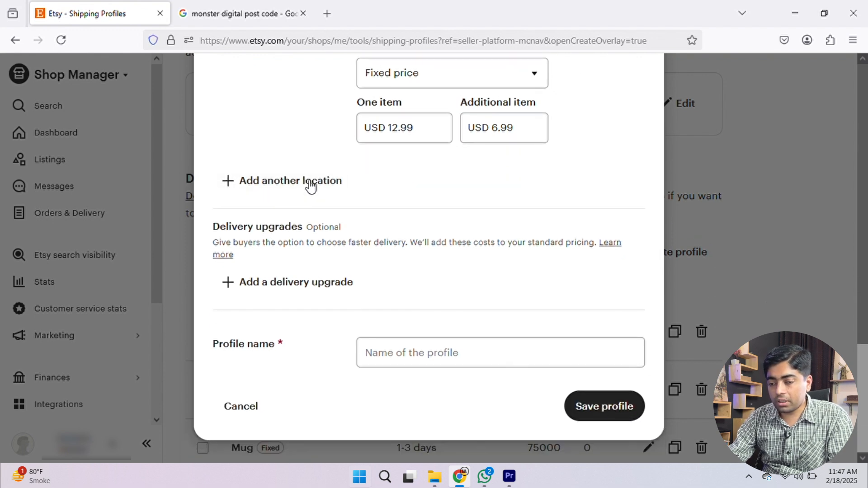
pyautogui.click(275, 186)
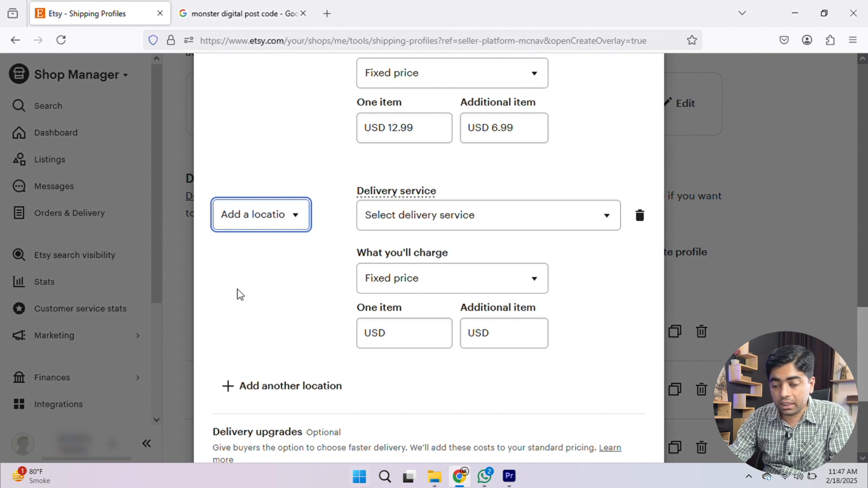
pyautogui.click(290, 306)
pyautogui.click(422, 221)
pyautogui.click(342, 147)
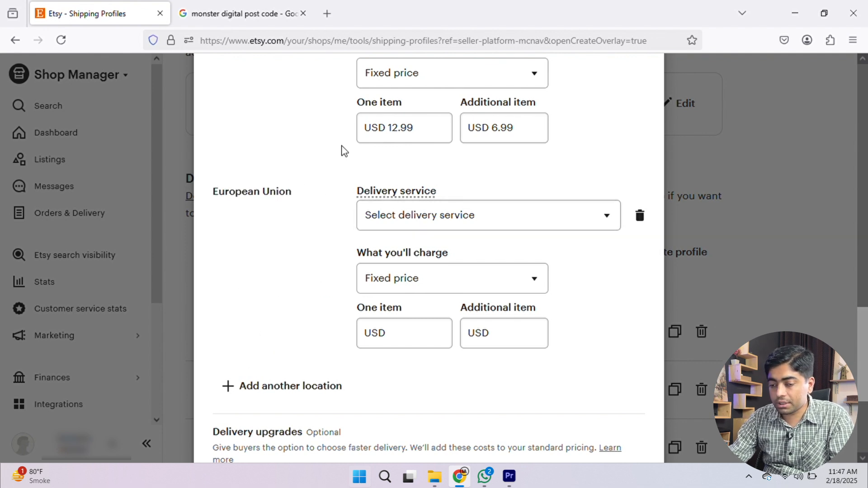
pyautogui.scroll(-1, 344, 148)
pyautogui.click(396, 157)
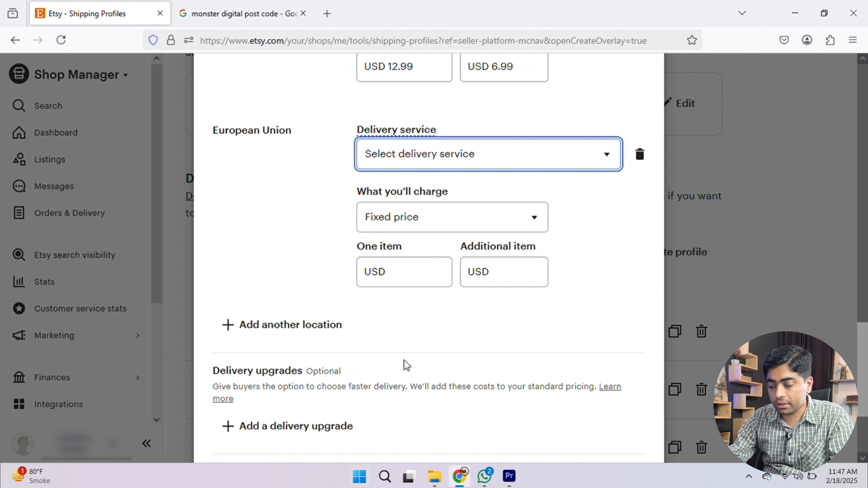
pyautogui.click(399, 452)
pyautogui.press('Tab')
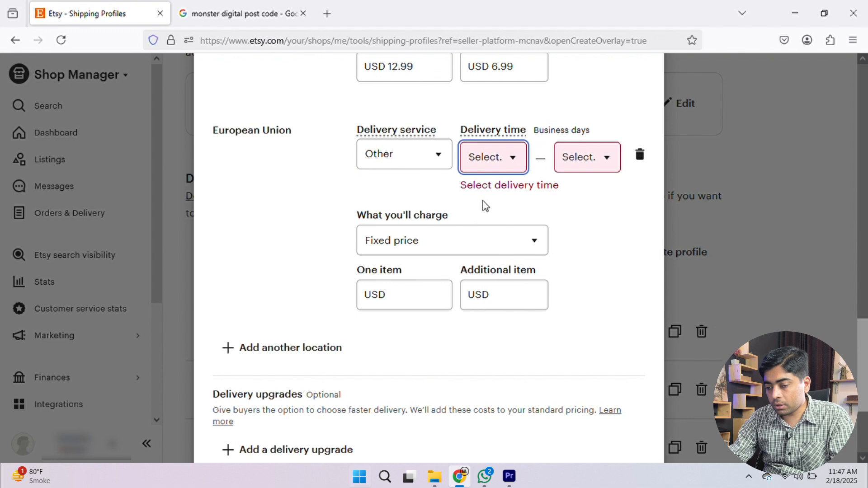
pyautogui.write('15')
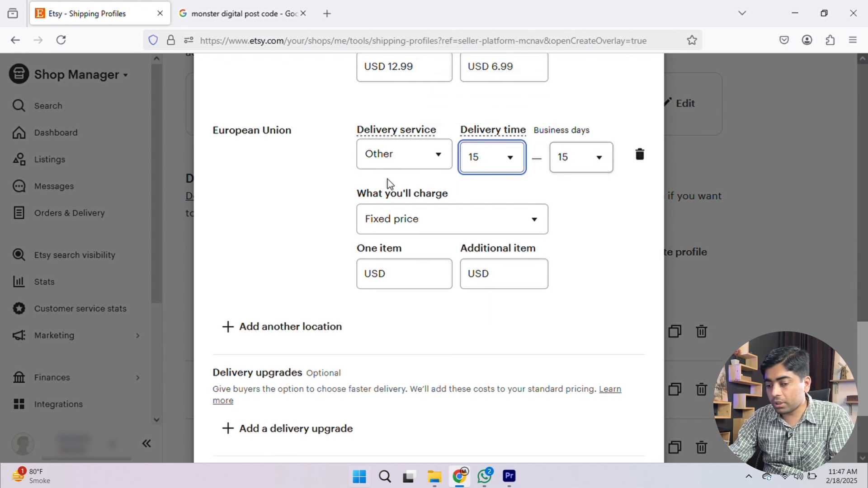
# Set the European Union's fixed postage price to USD 12.99 for one item and USD 6.99 for an additional item.
pyautogui.click(401, 279)
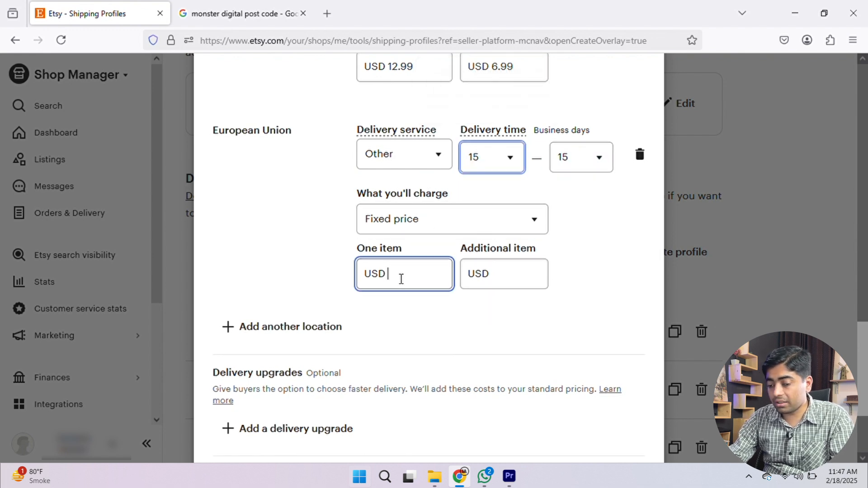
pyautogui.write('12.9')
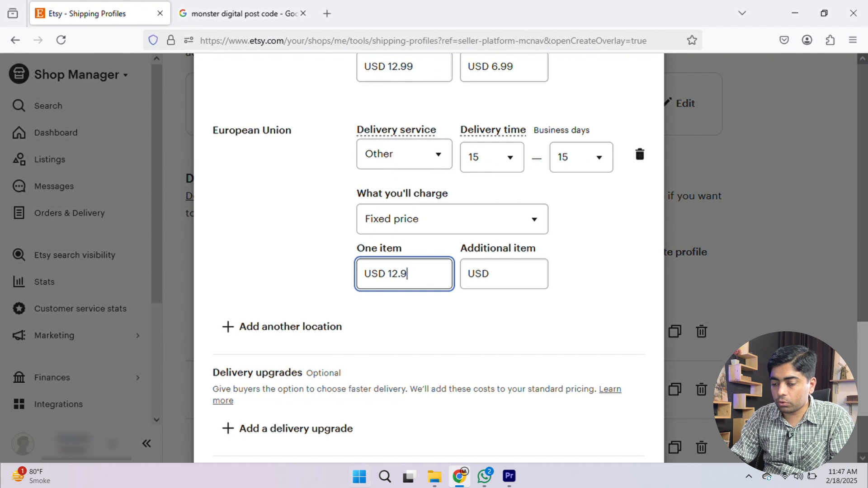
pyautogui.write('9')
pyautogui.click(521, 274)
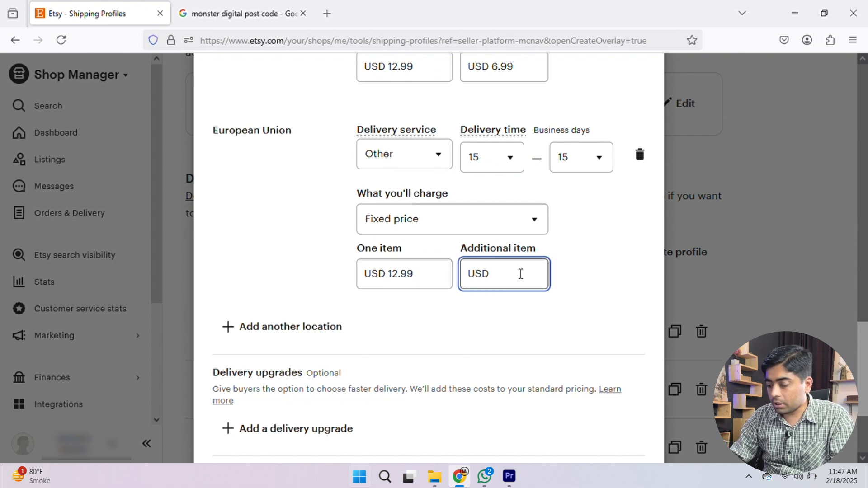
pyautogui.write('6.99')
pyautogui.click(282, 243)
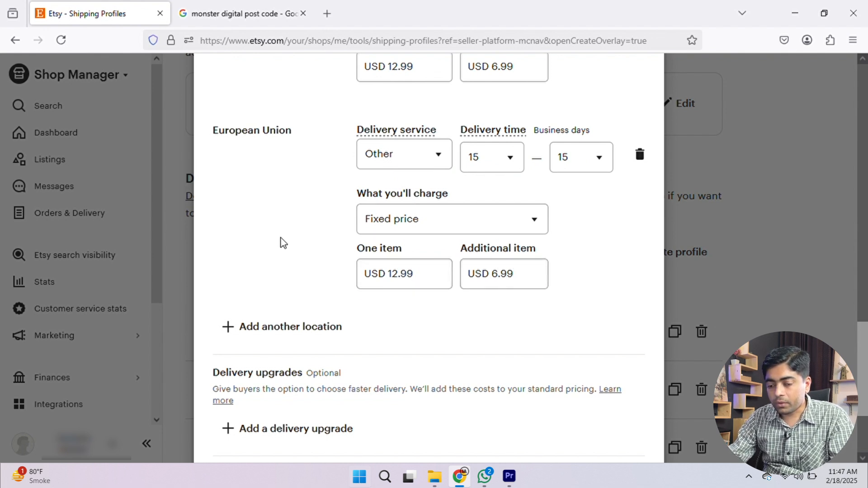
# Add Europe non-EU as a delivery location with the Other delivery service and a delivery time of 15 to 15 business days.
pyautogui.scroll(-3, 298, 213)
pyautogui.click(310, 203)
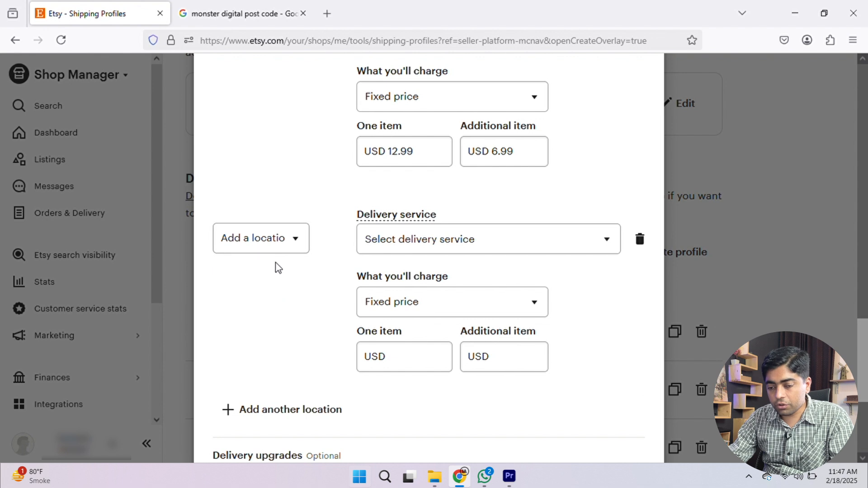
pyautogui.click(283, 244)
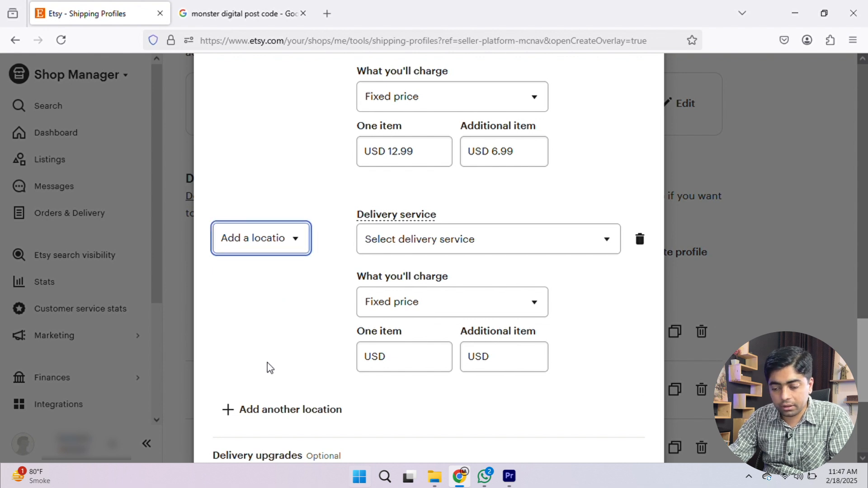
pyautogui.click(295, 342)
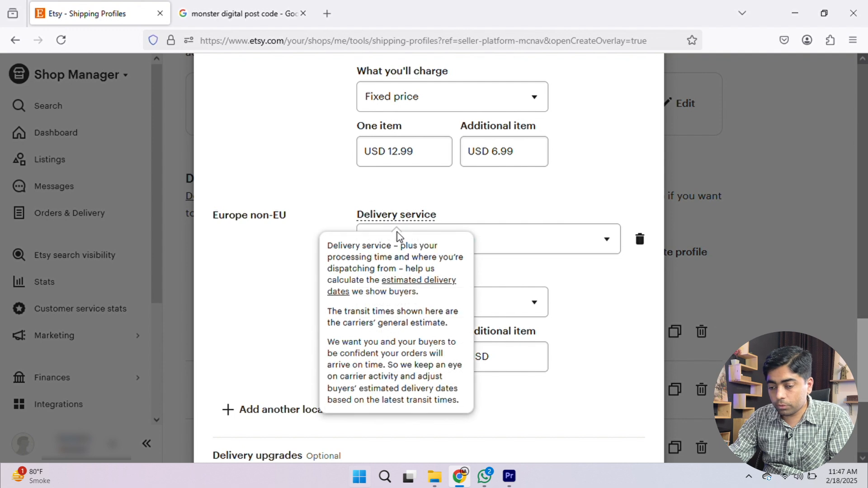
pyautogui.click(514, 254)
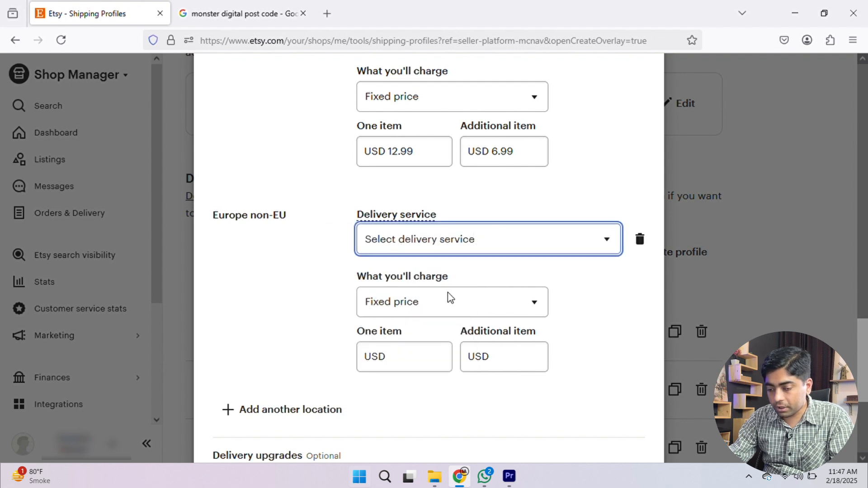
pyautogui.click(388, 446)
pyautogui.scroll(-3, 452, 158)
pyautogui.click(492, 118)
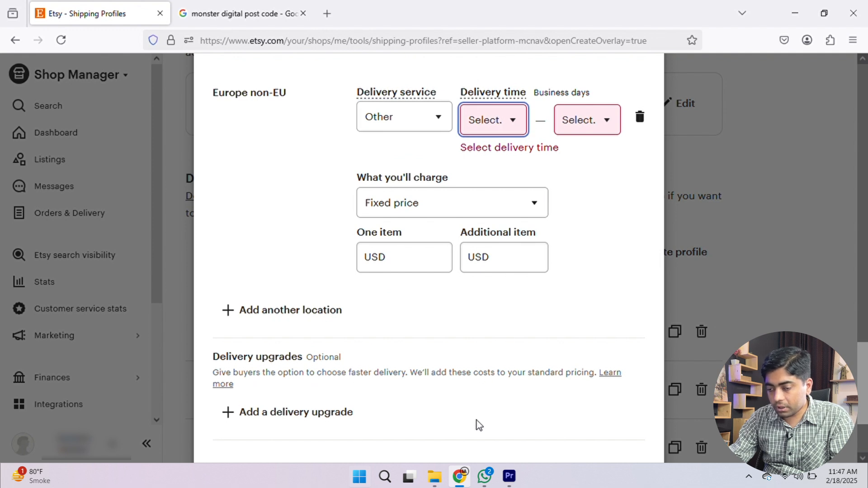
pyautogui.write('15')
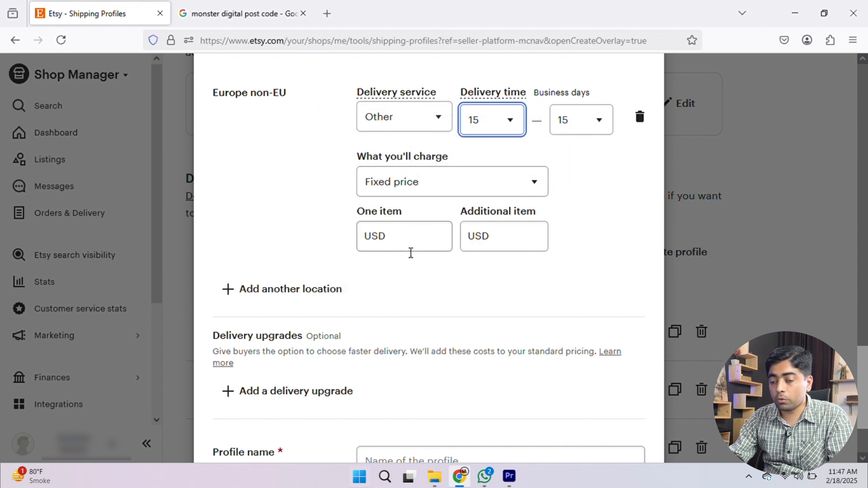
# Set Europe non-EU's fixed postage price to USD 15.99 for one item and USD 8.99 for an additional item.
pyautogui.click(445, 241)
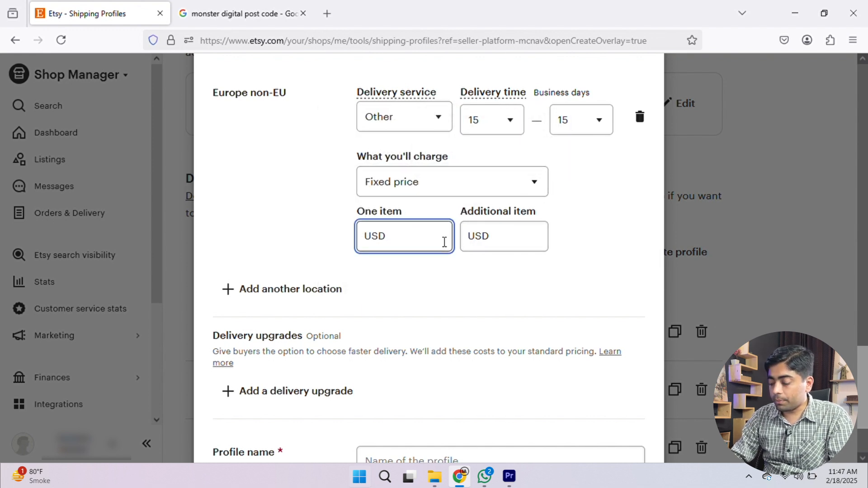
pyautogui.press('BackSpace')
pyautogui.press('BackSpace')
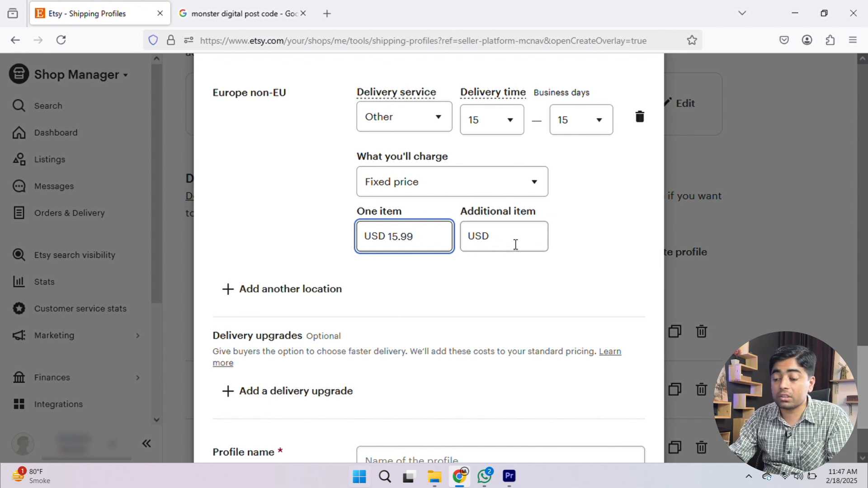
pyautogui.click(516, 244)
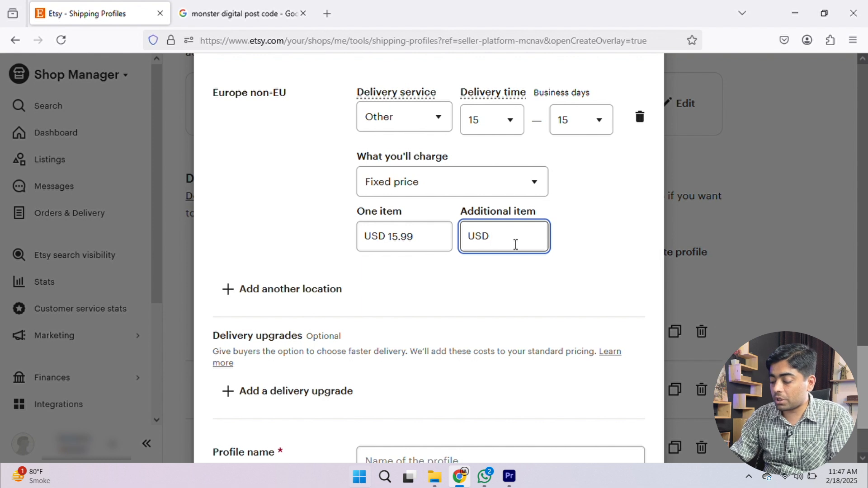
pyautogui.write('8.99')
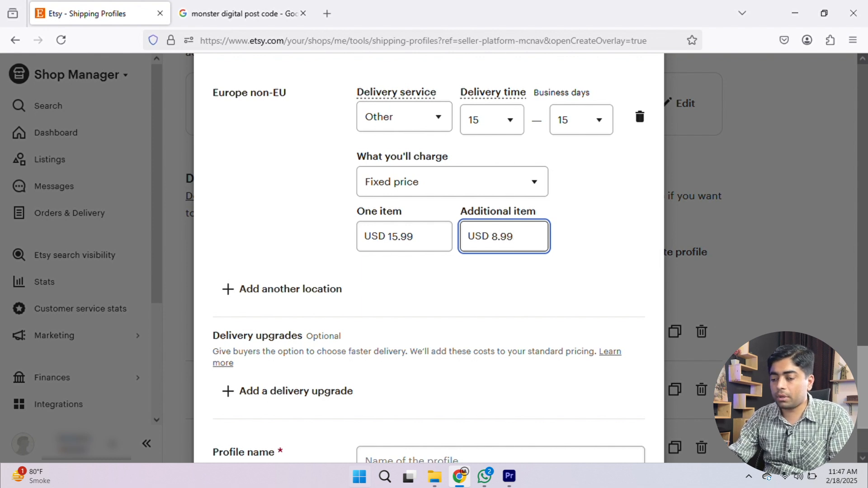
pyautogui.click(604, 219)
pyautogui.scroll(-1, 176, 215)
pyautogui.scroll(1, 176, 215)
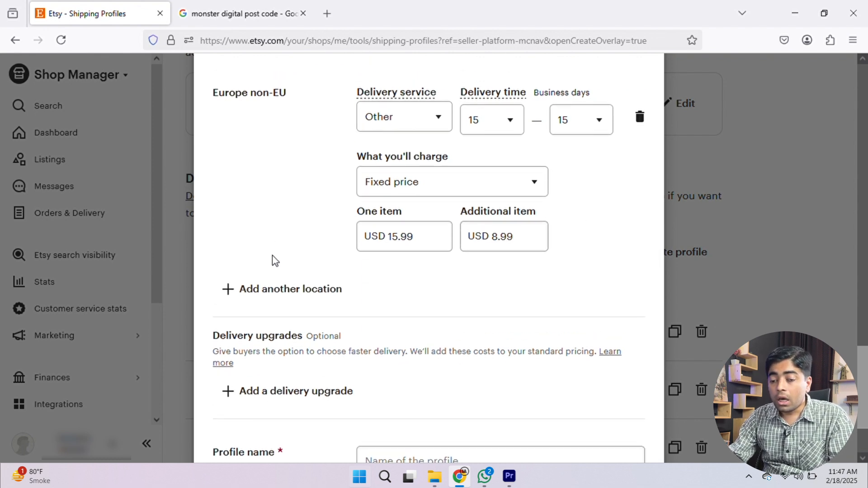
# Add the United Kingdom as a delivery location with the Other delivery service and a delivery time of 10 to 10 business days.
pyautogui.click(259, 298)
pyautogui.scroll(-3, 271, 280)
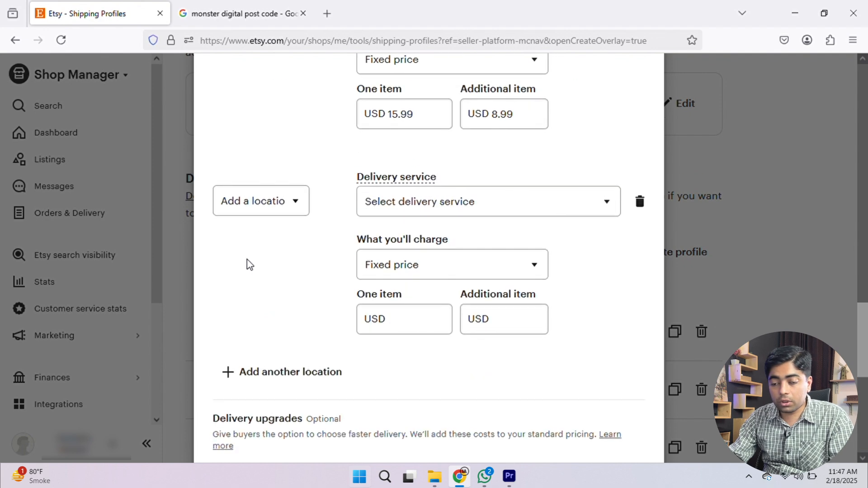
pyautogui.click(272, 201)
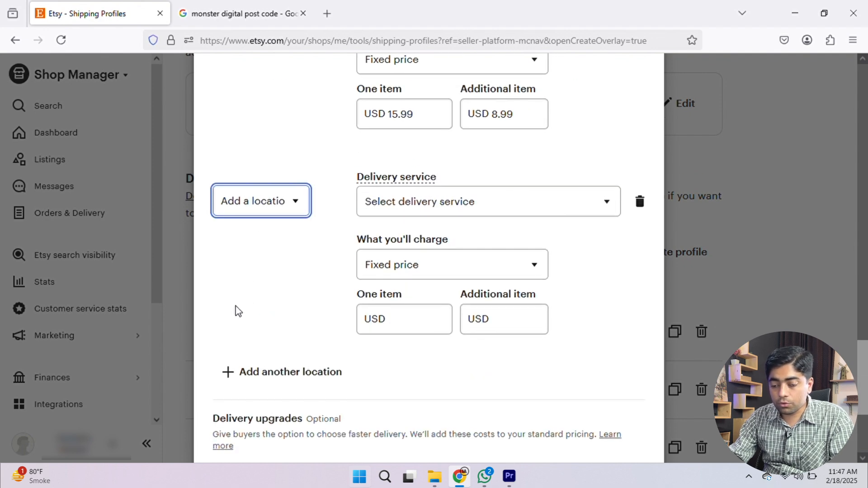
pyautogui.click(255, 338)
pyautogui.click(492, 204)
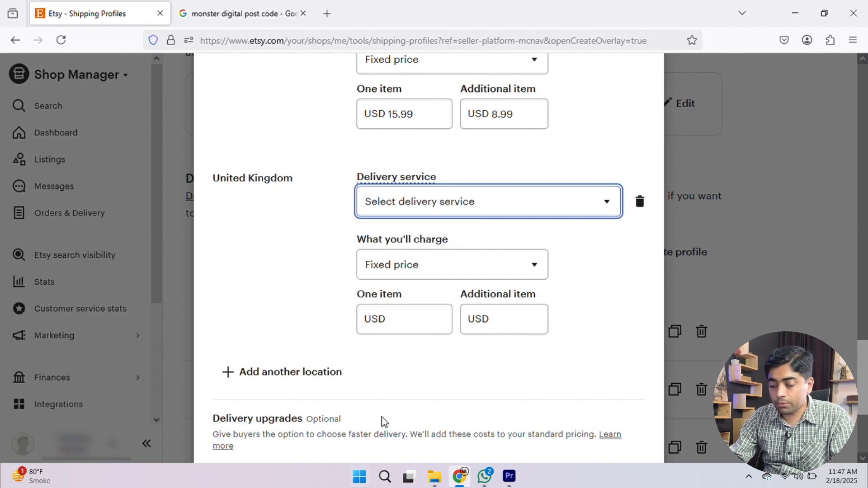
pyautogui.click(388, 456)
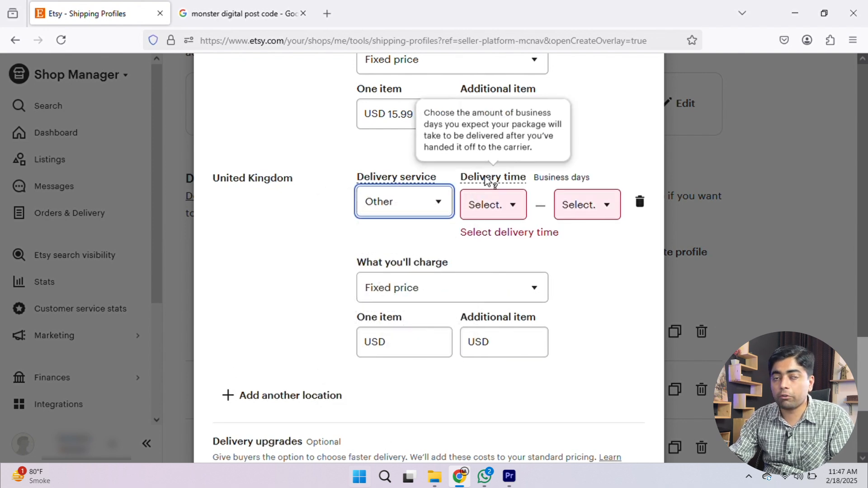
pyautogui.click(487, 206)
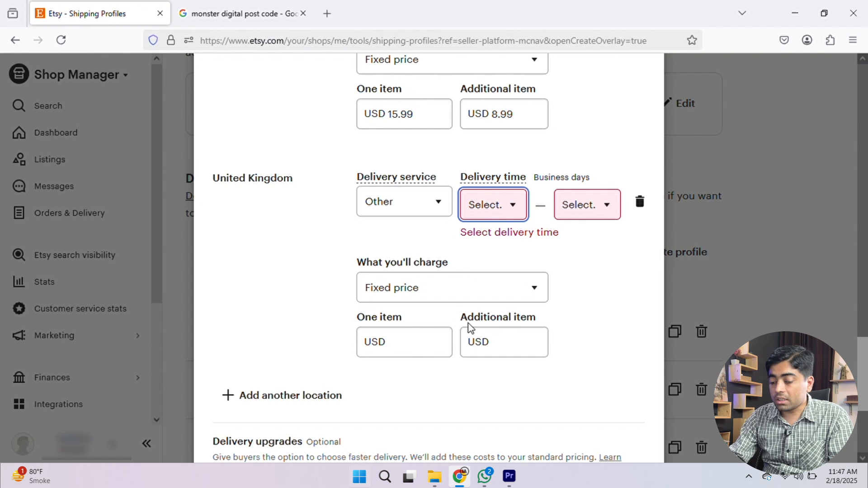
pyautogui.click(484, 309)
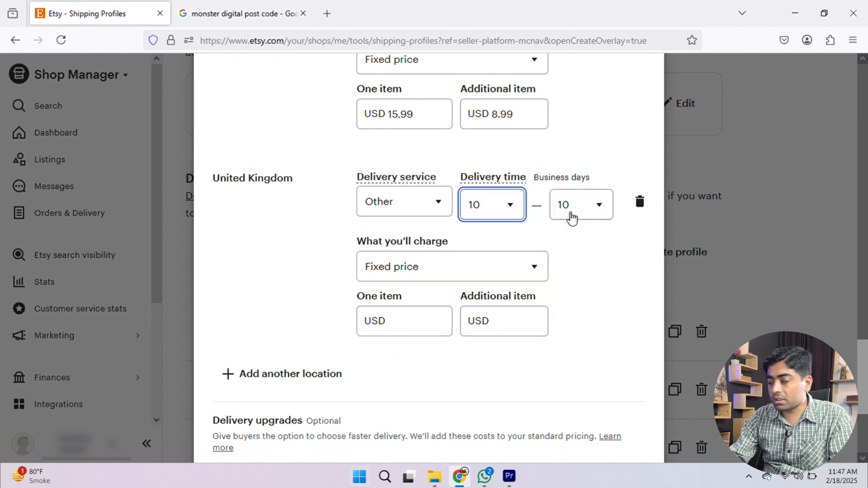
# Set the United Kingdom's fixed postage price to USD 12.99 for one item and USD 6.99 for an additional item.
pyautogui.scroll(-3, 302, 163)
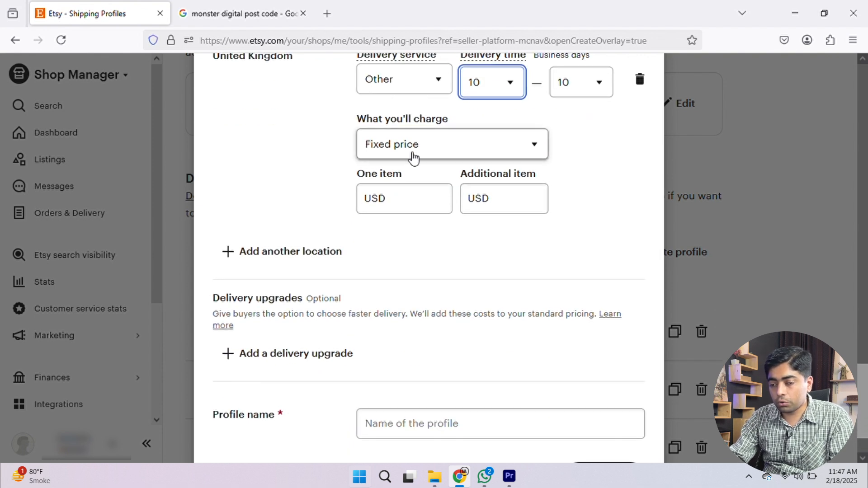
pyautogui.click(412, 204)
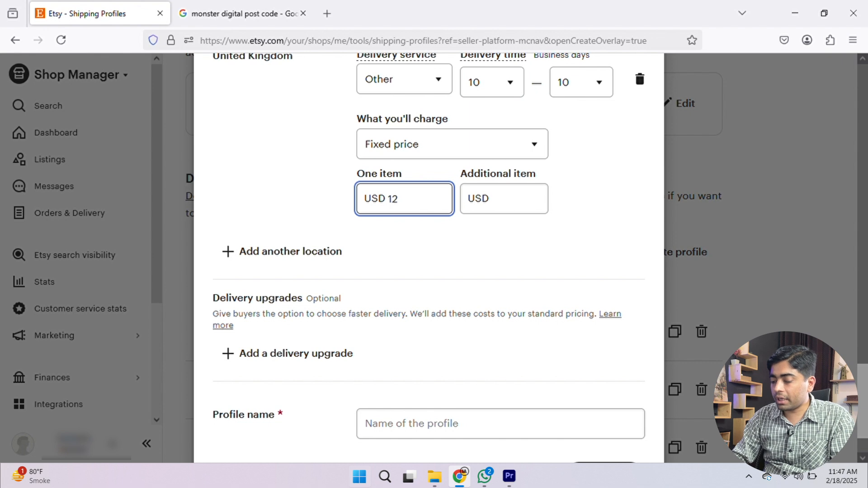
pyautogui.write('12.99')
pyautogui.click(509, 201)
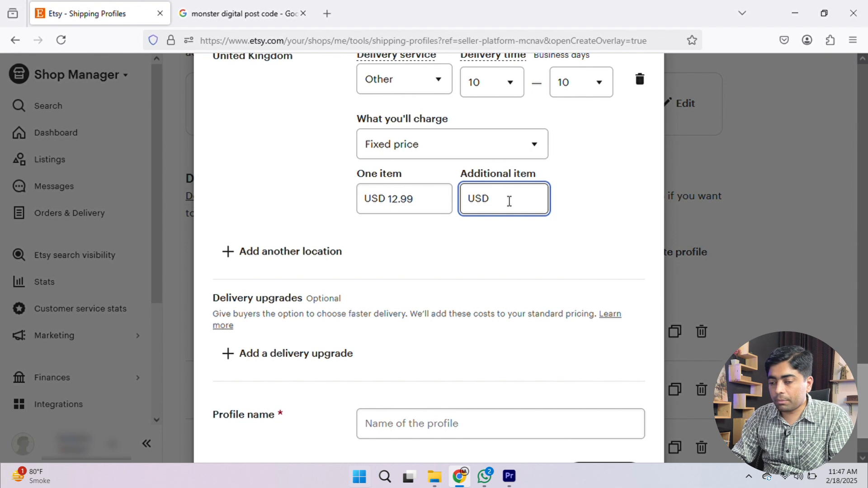
pyautogui.write('6.99')
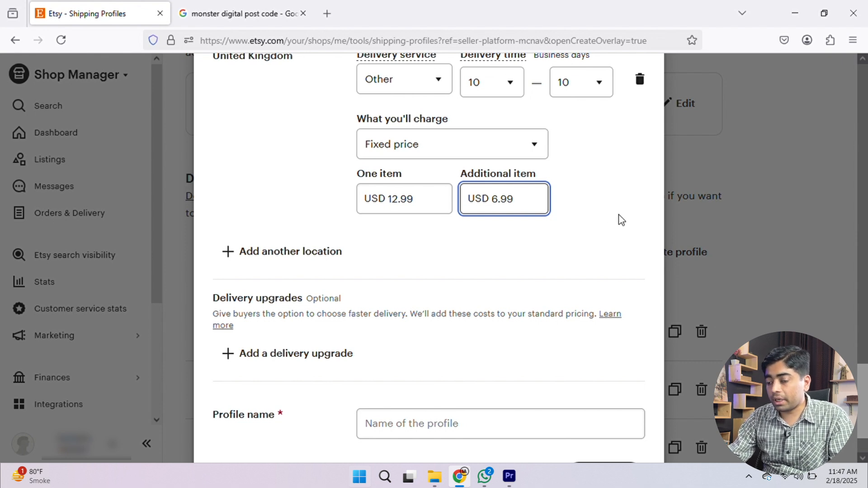
pyautogui.click(615, 169)
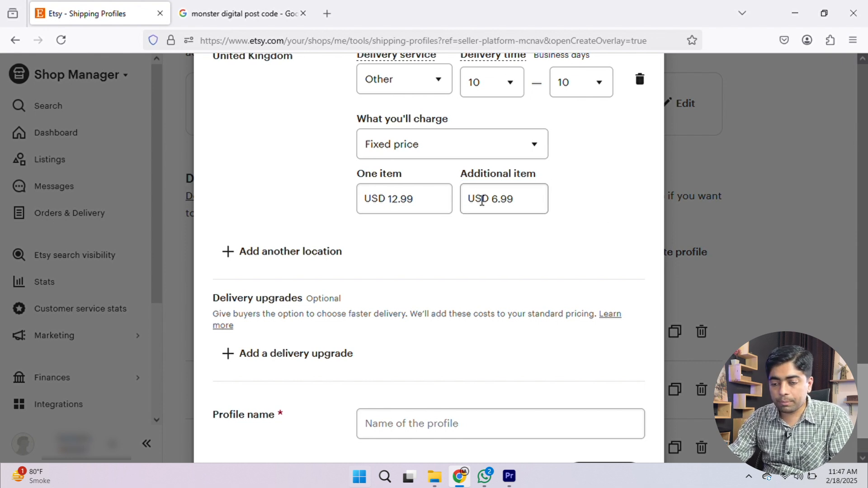
# Add a domestic Express delivery upgrade using the USPS Priority Mail (1-3 business days) delivery service.
pyautogui.scroll(-2, 429, 190)
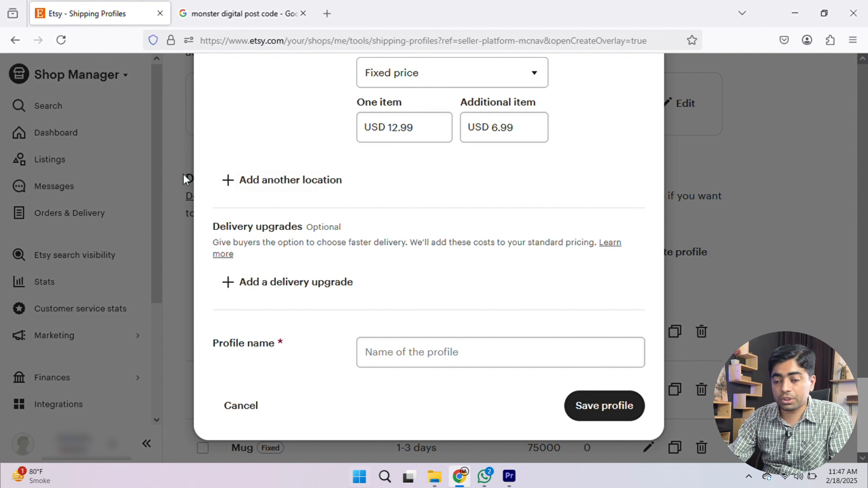
pyautogui.click(292, 285)
pyautogui.scroll(-3, 323, 251)
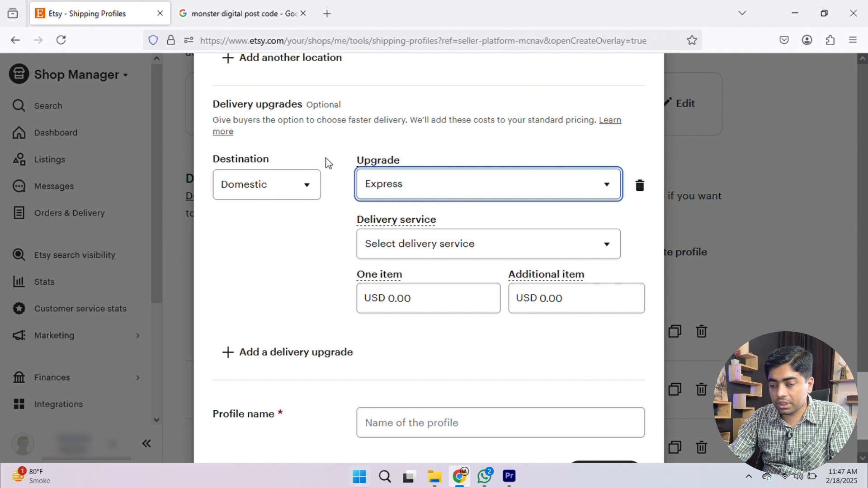
pyautogui.scroll(-1, 407, 217)
pyautogui.moveTo(396, 192)
pyautogui.scroll(-1, 427, 291)
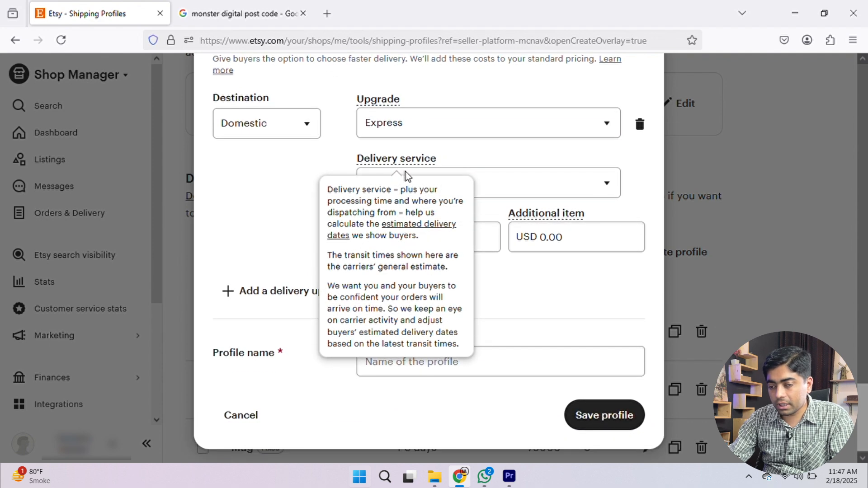
pyautogui.click(488, 182)
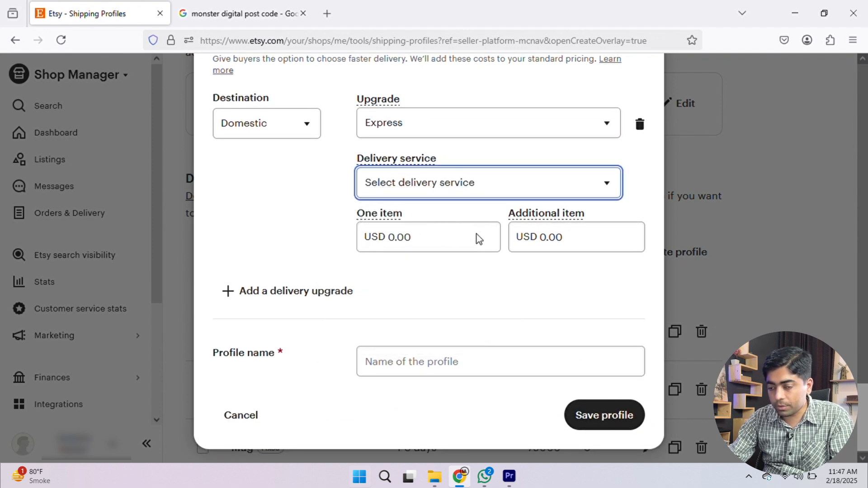
pyautogui.press('Down')
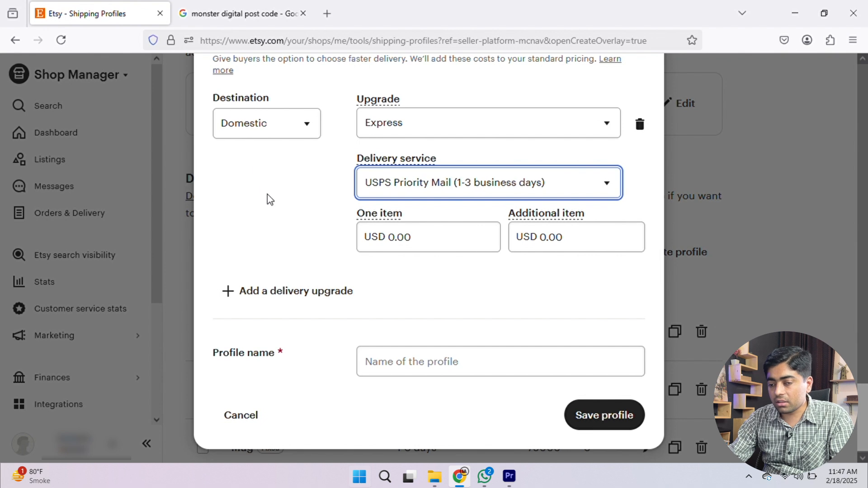
# Set the Express upgrade's price to USD 29.99 for one item and USD 12.99 for an additional item.
pyautogui.click(410, 245)
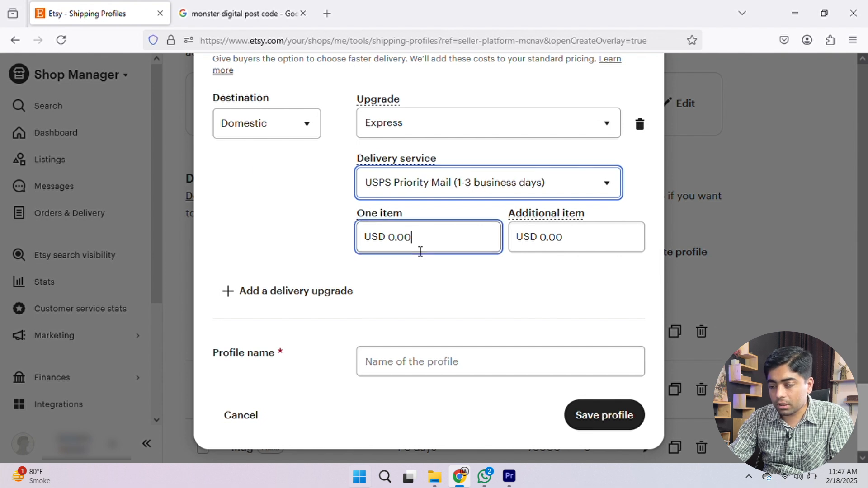
pyautogui.doubleClick(401, 246)
pyautogui.write('29.99')
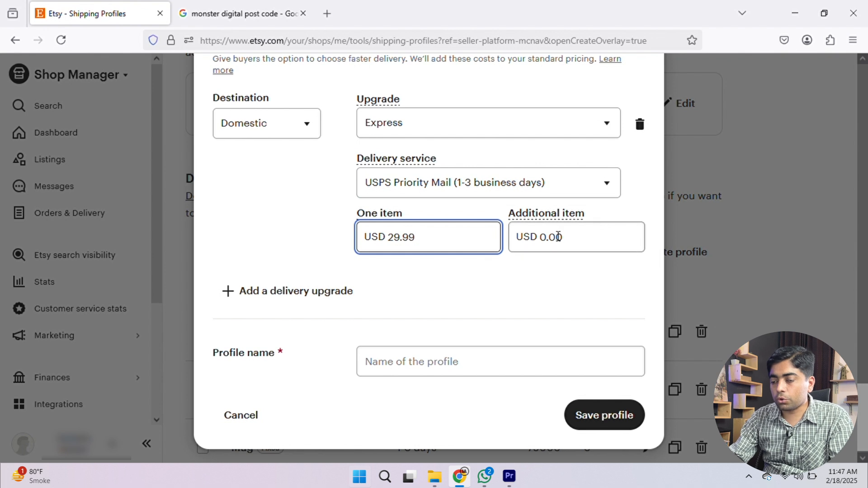
pyautogui.tripleClick(559, 236)
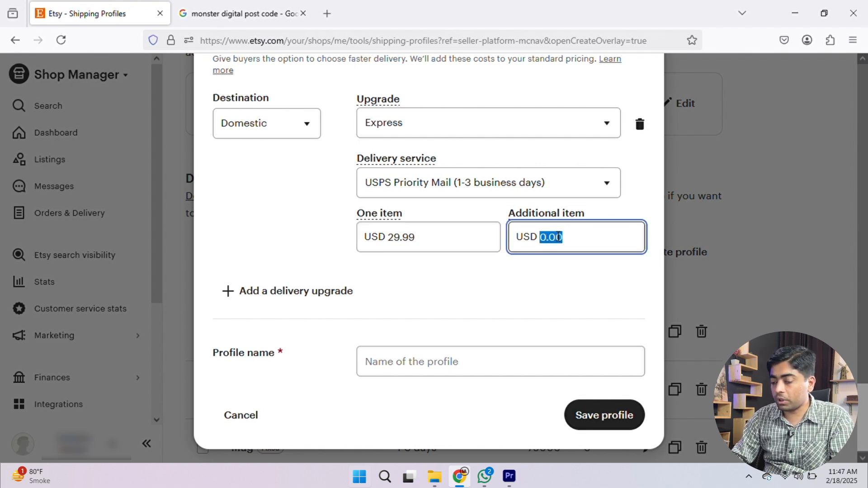
pyautogui.write('12.99')
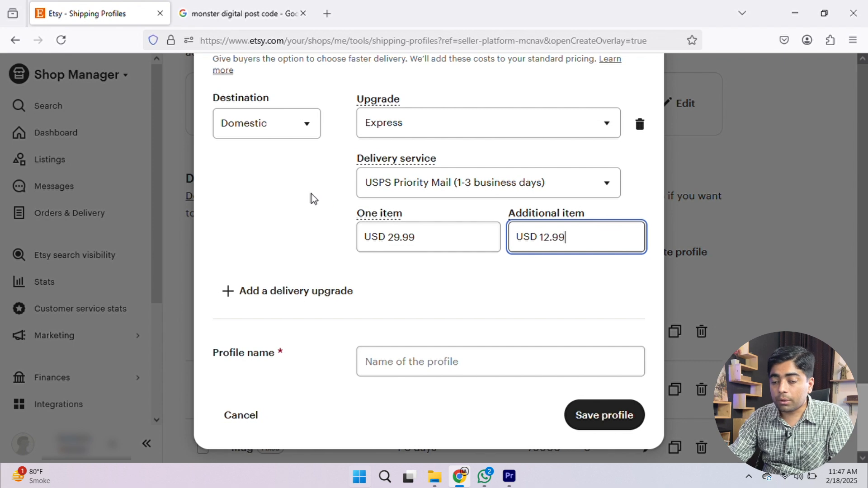
pyautogui.click(313, 200)
# Name the delivery profile "Tshirt POD - Monster digital" and save it.
pyautogui.scroll(-1, 294, 212)
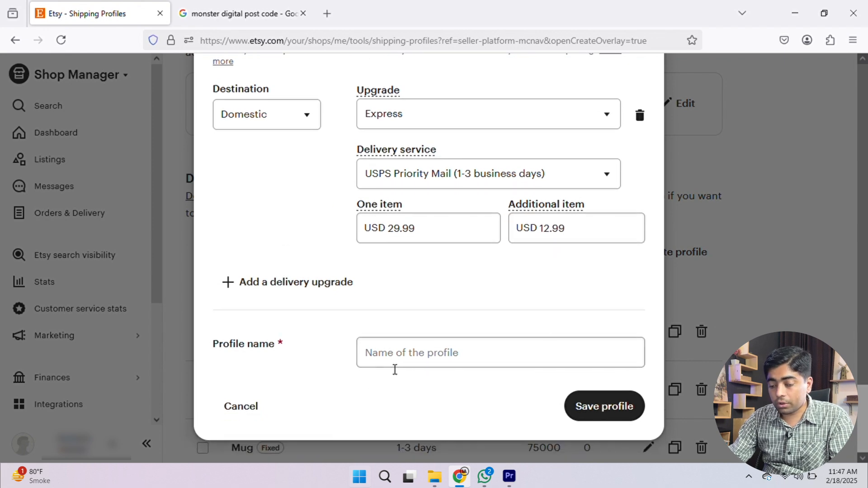
pyautogui.scroll(2, 393, 337)
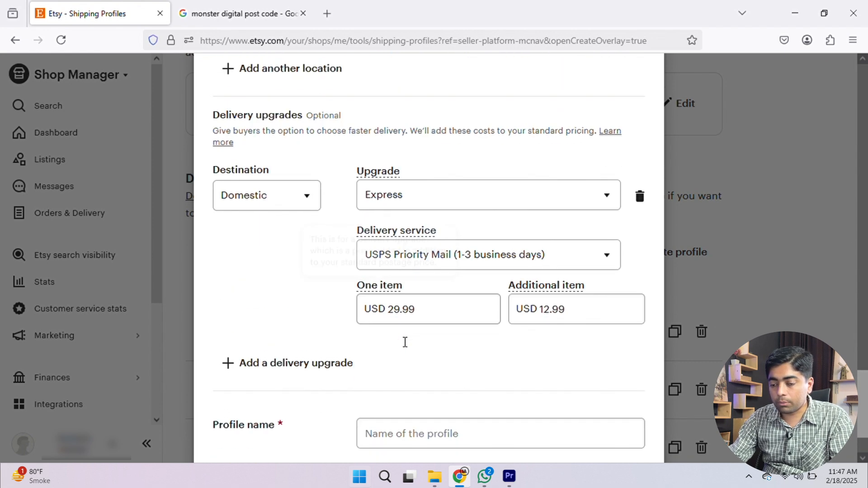
pyautogui.scroll(-2, 405, 343)
pyautogui.click(409, 359)
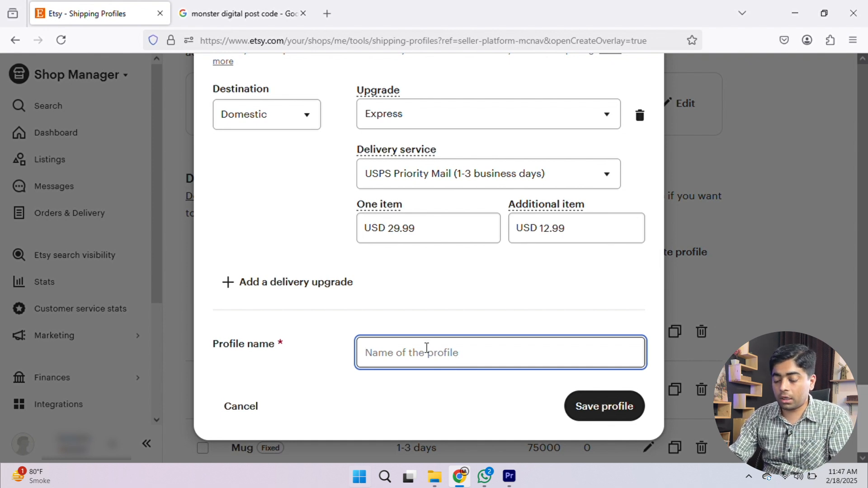
pyautogui.write('Ts')
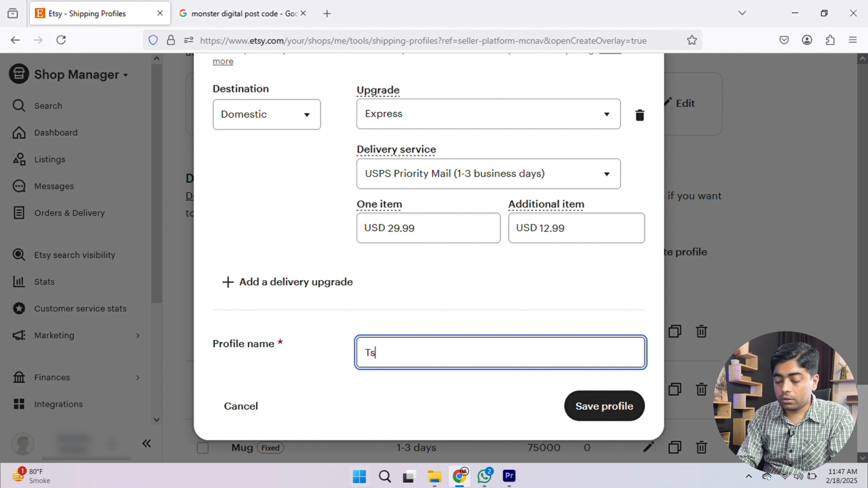
pyautogui.write('hirt POD -')
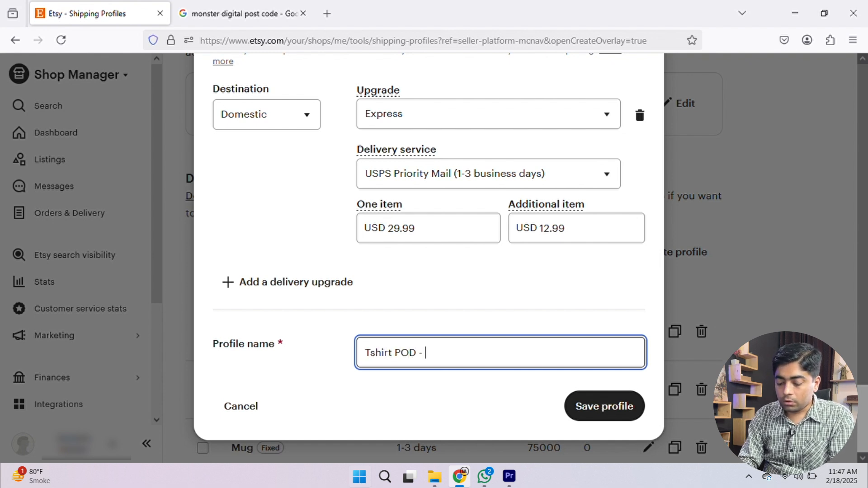
pyautogui.write(' Monstie')
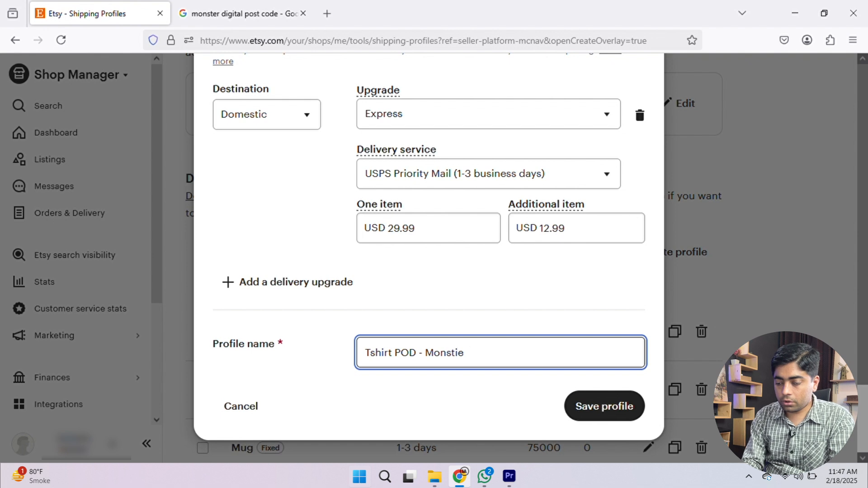
pyautogui.press('BackSpace')
pyautogui.press('BackSpace')
pyautogui.write('er digital')
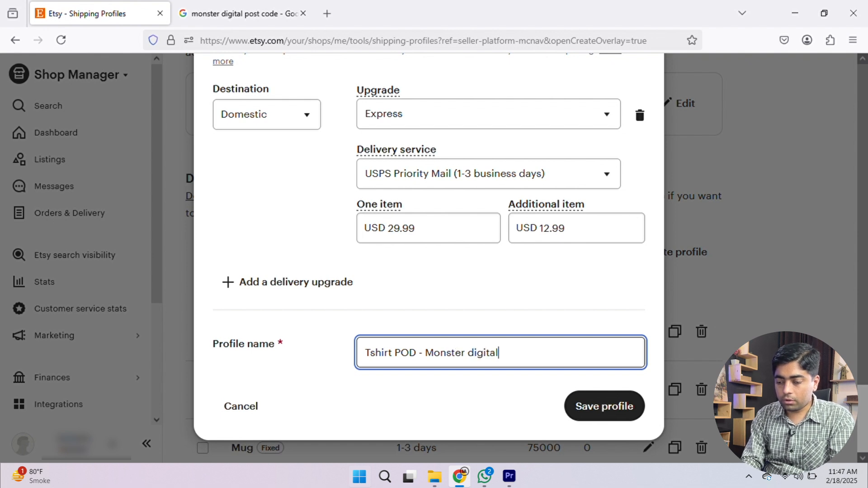
pyautogui.click(492, 309)
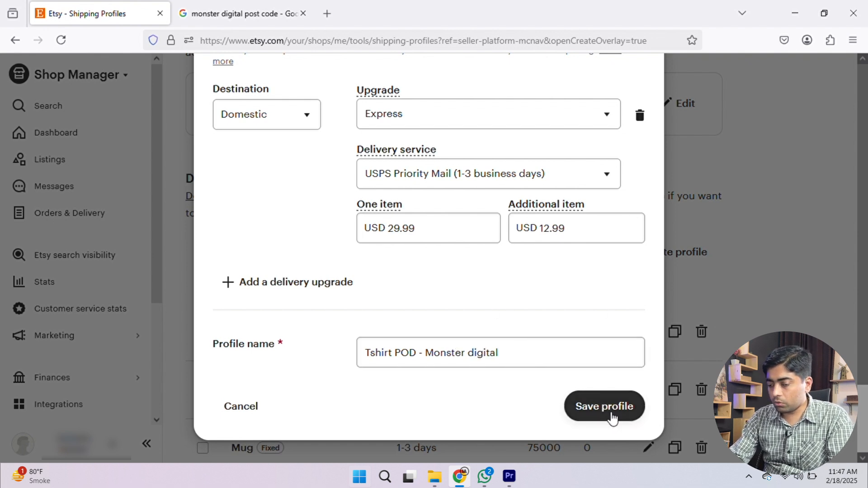
pyautogui.click(608, 409)
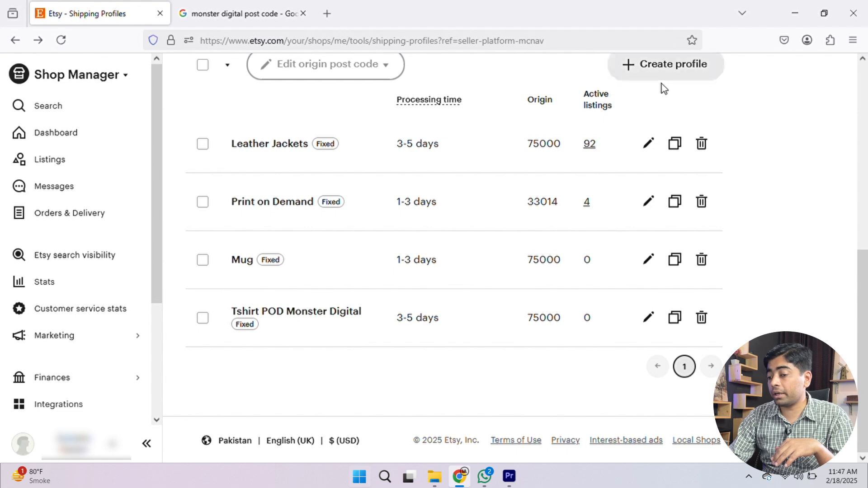
pyautogui.scroll(2, 463, 263)
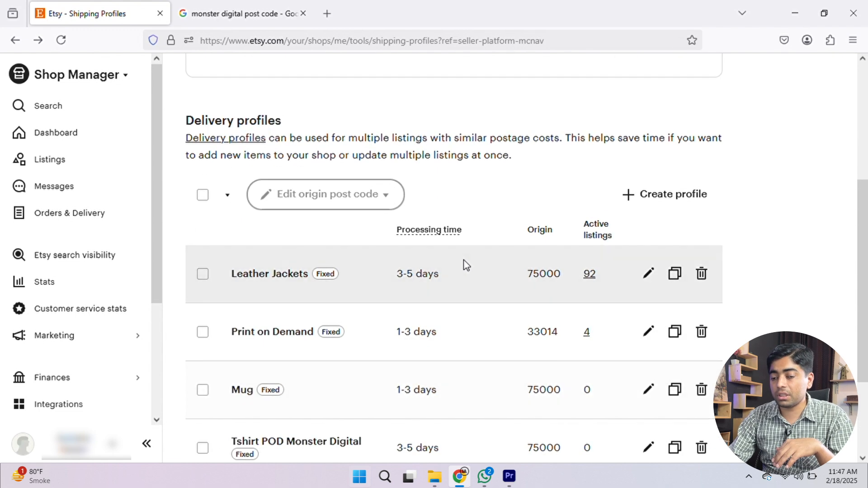
pyautogui.scroll(-2, 464, 262)
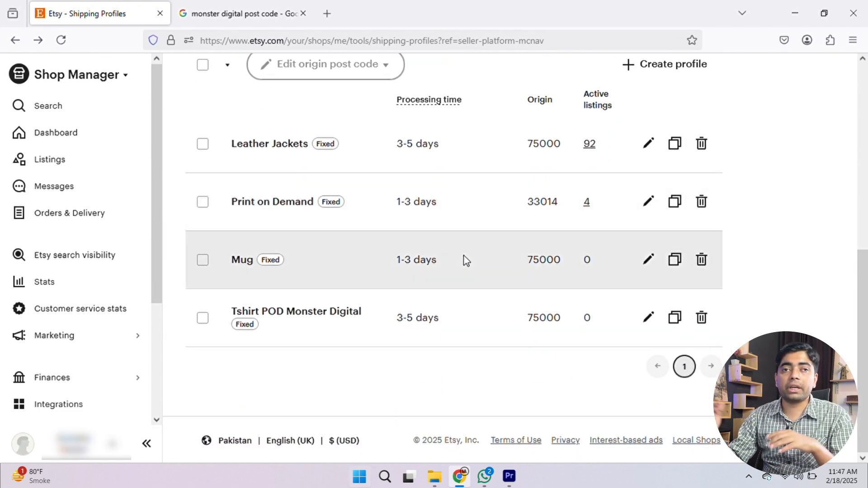